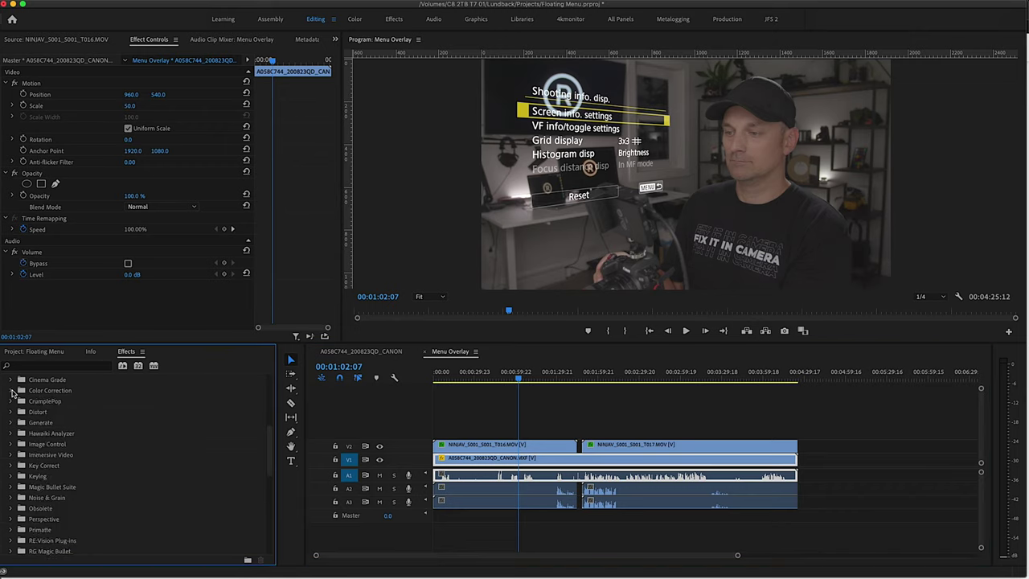
Scroll through the Alex4D XYZ Rotate effect post on blog.alex4d.com in Safari
click(9, 422)
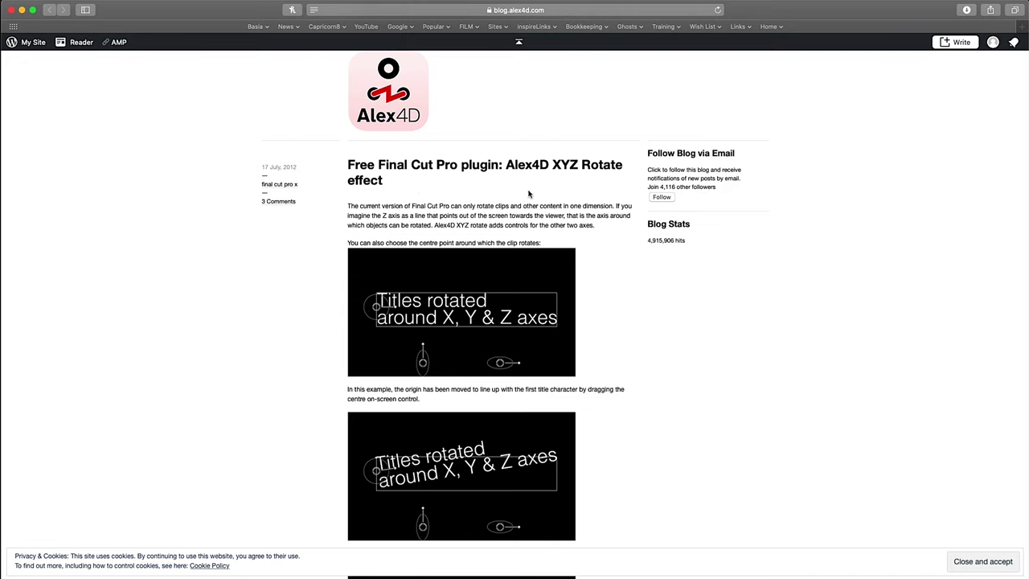
scroll(304, 254, down, 15)
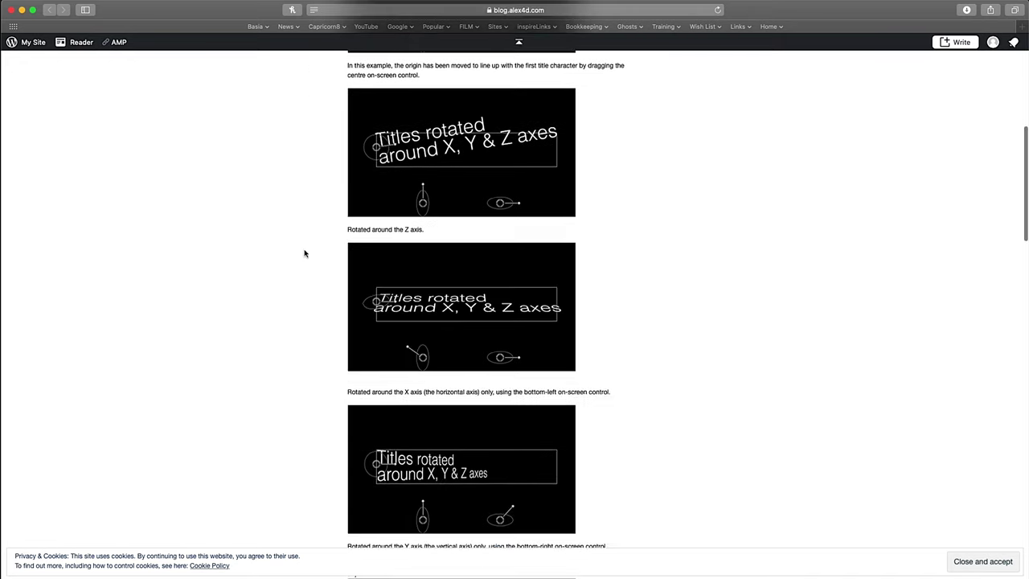
scroll(304, 254, down, 7)
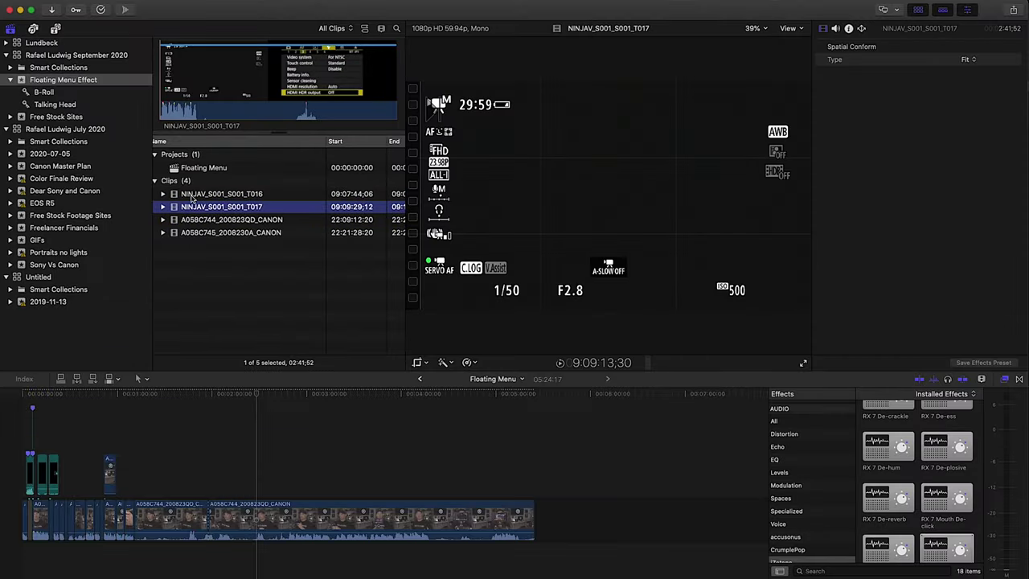
Connect the NINJAV_S001_T016 menu recording above the presenter footage in the timeline
click(197, 193)
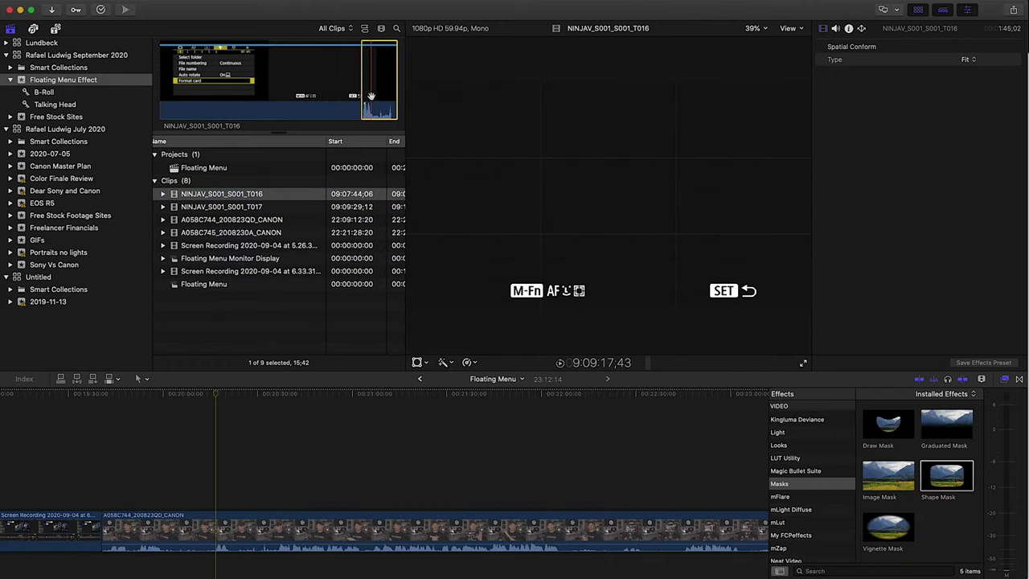
drag(371, 95, 275, 396)
drag(216, 489, 216, 489)
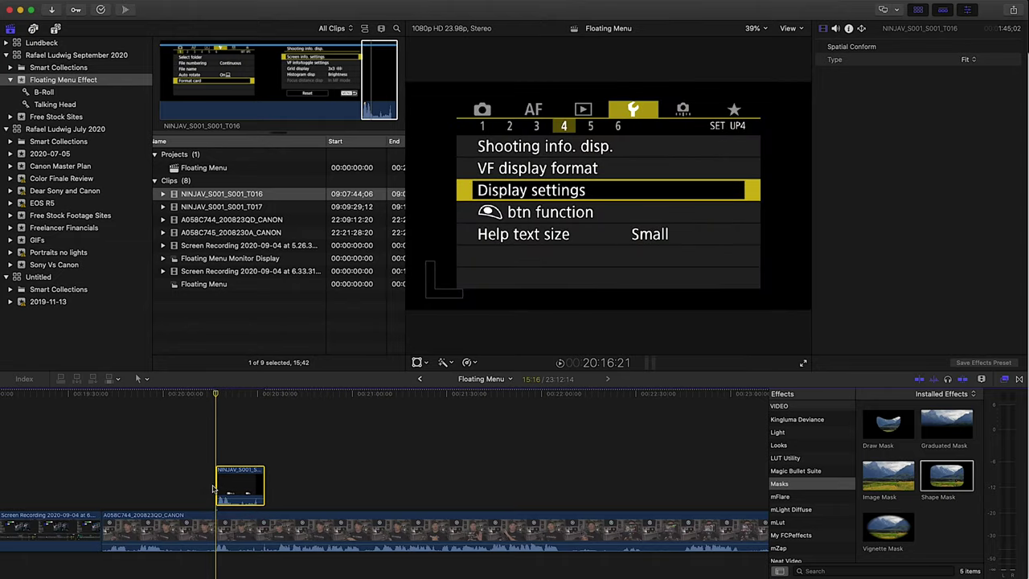
Extend T016's start, then marquee-select both menu clips and the presenter clip
key(super+equal)
key(super+equal)
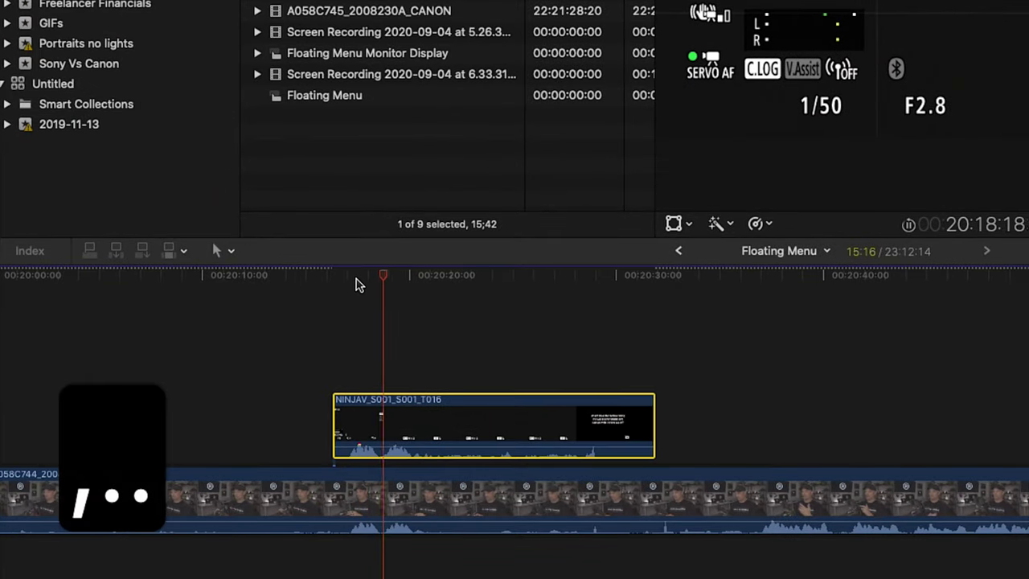
click(357, 278)
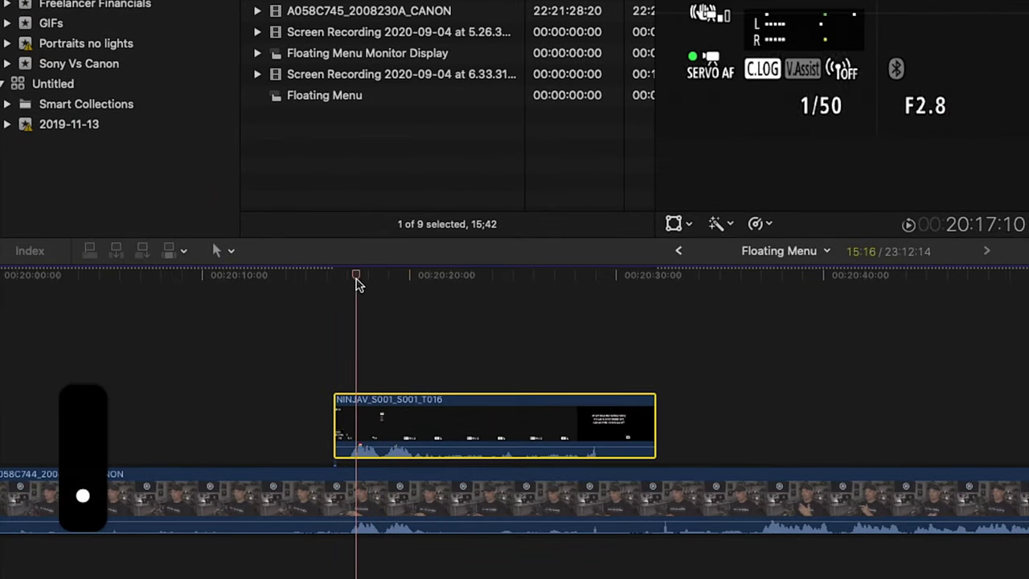
key(super+minus)
key(super+minus)
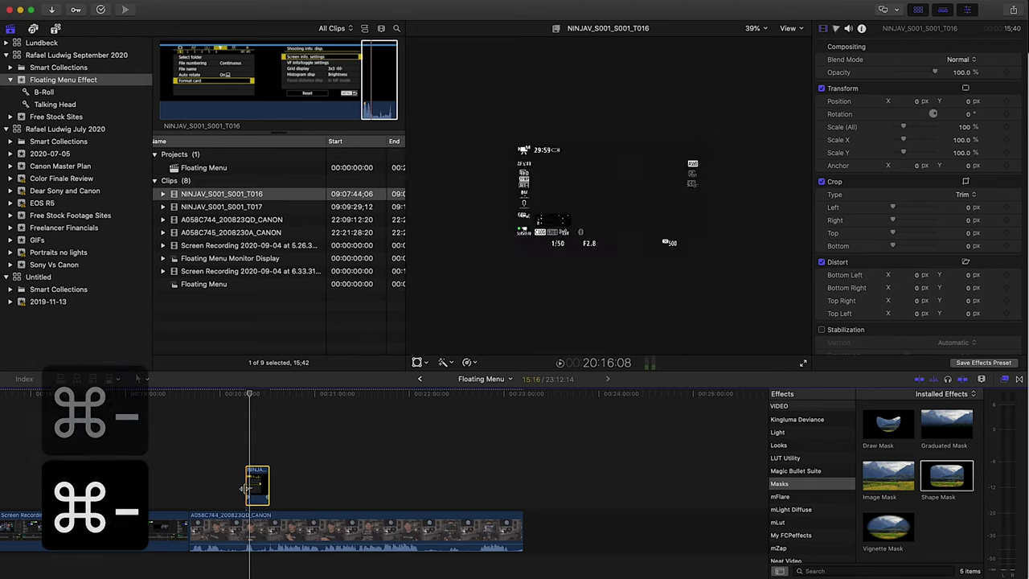
drag(237, 494, 174, 494)
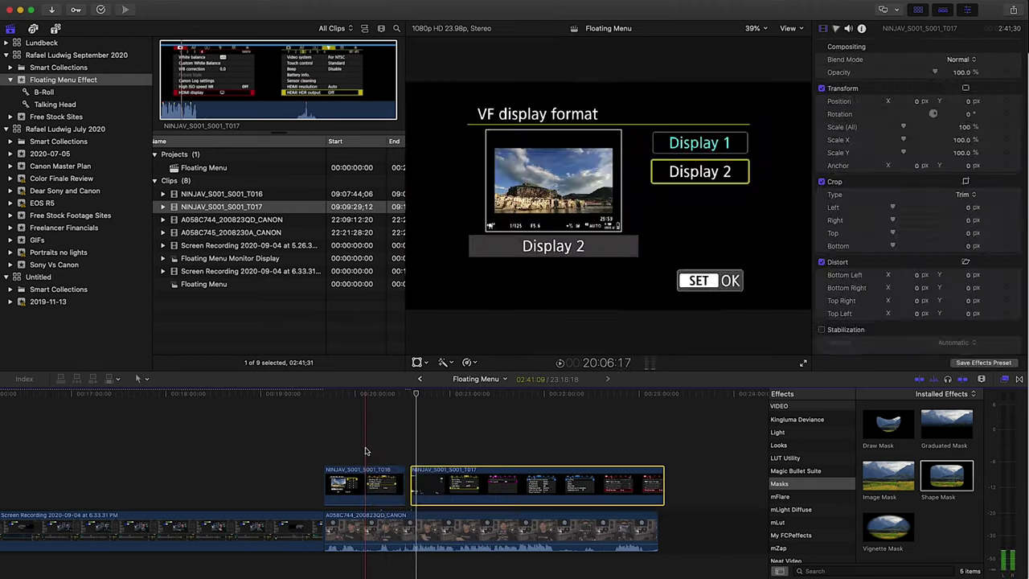
drag(365, 448, 450, 555)
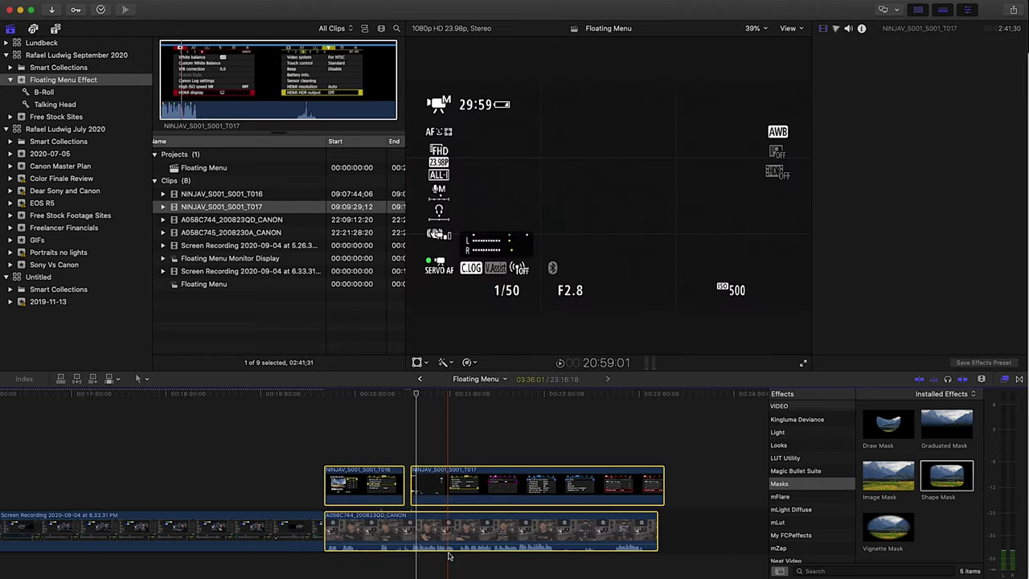
Nest the selected clips into a compound clip named 'Floating Menu Sync'
key(alt+g)
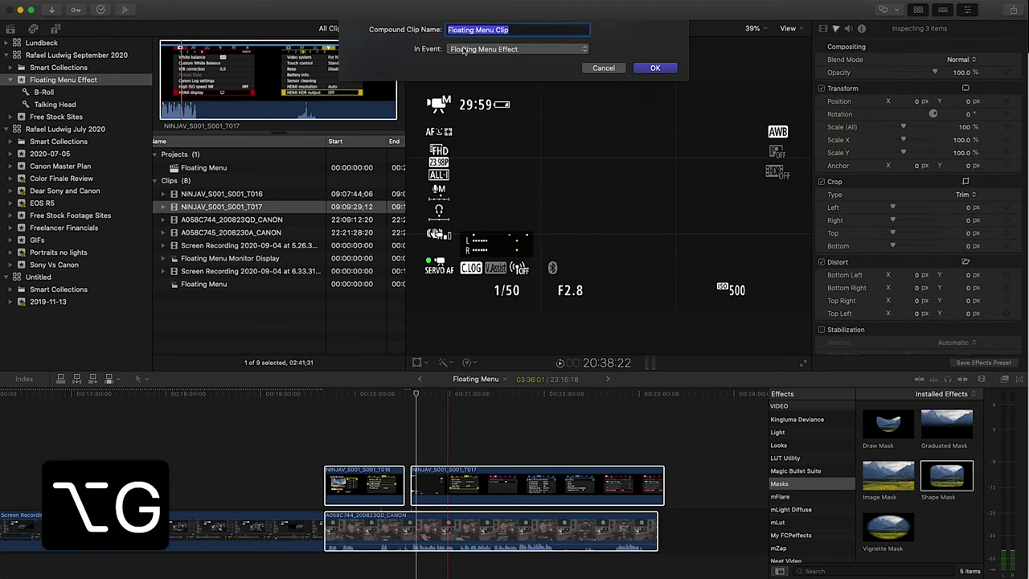
text(Floating Menu Sync)
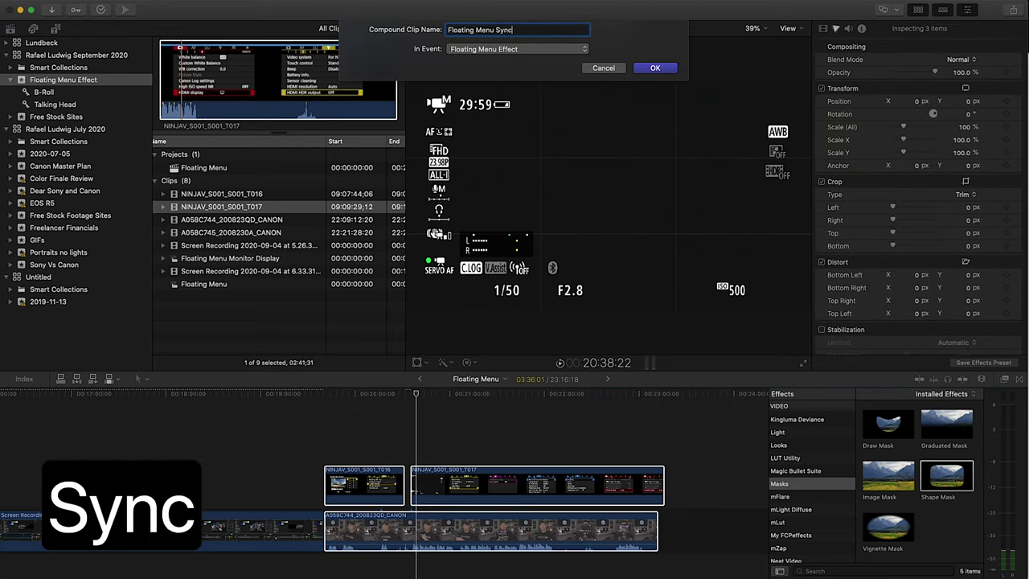
key(Return)
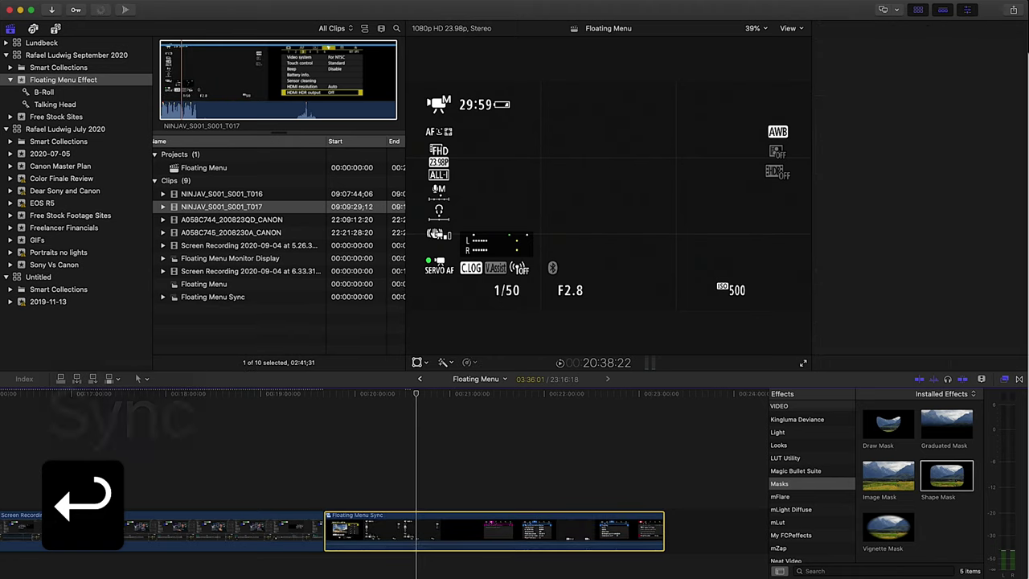
Make the menu clips a 'Floating Menu' compound clip, open it and select its contents
key(alt+g)
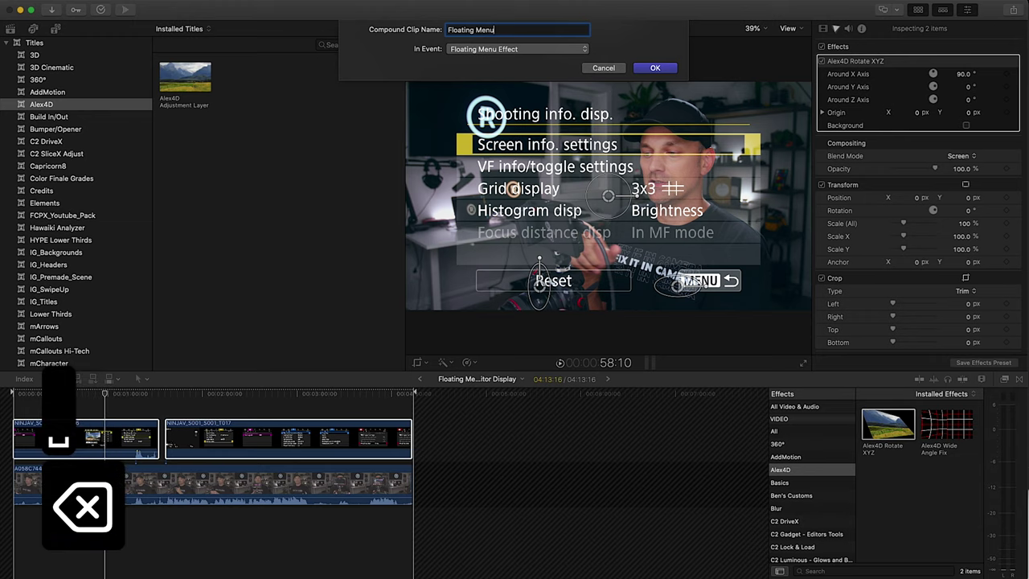
key(Return)
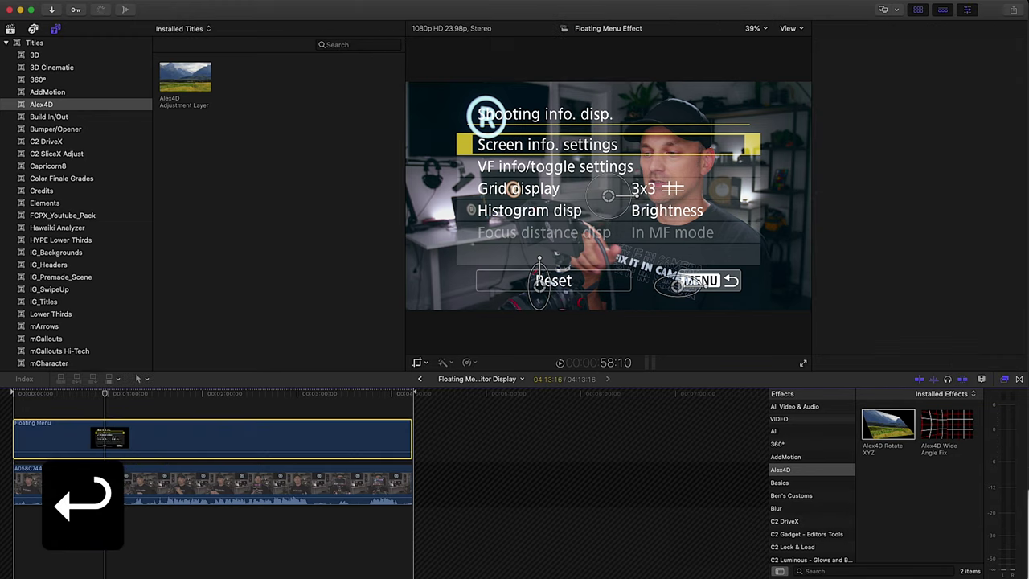
double_click(152, 432)
key(super+4)
drag(93, 439, 207, 493)
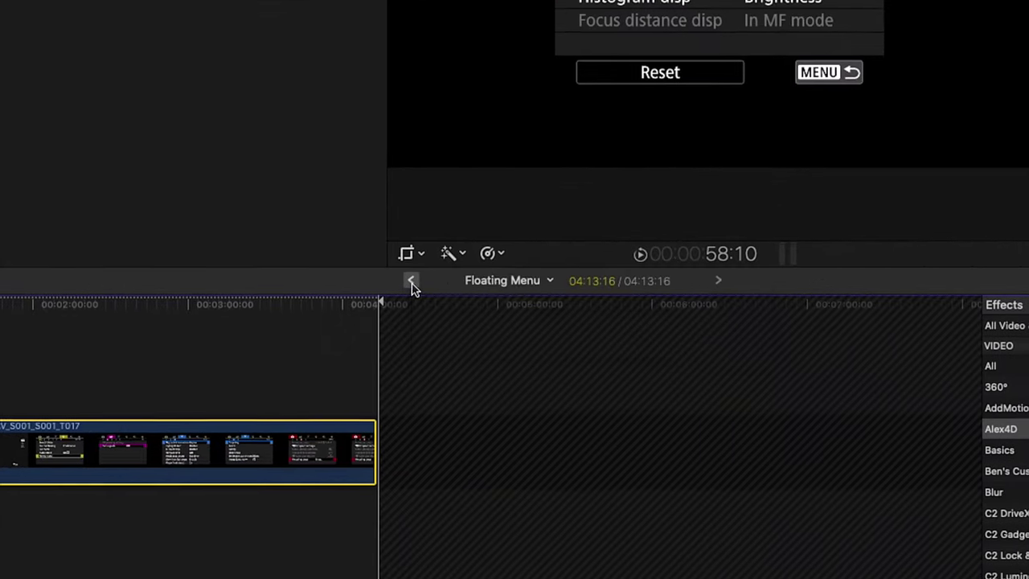
Return to the Floating Menu Monitor Display project and set the menu clip's blend mode to Screen
click(420, 378)
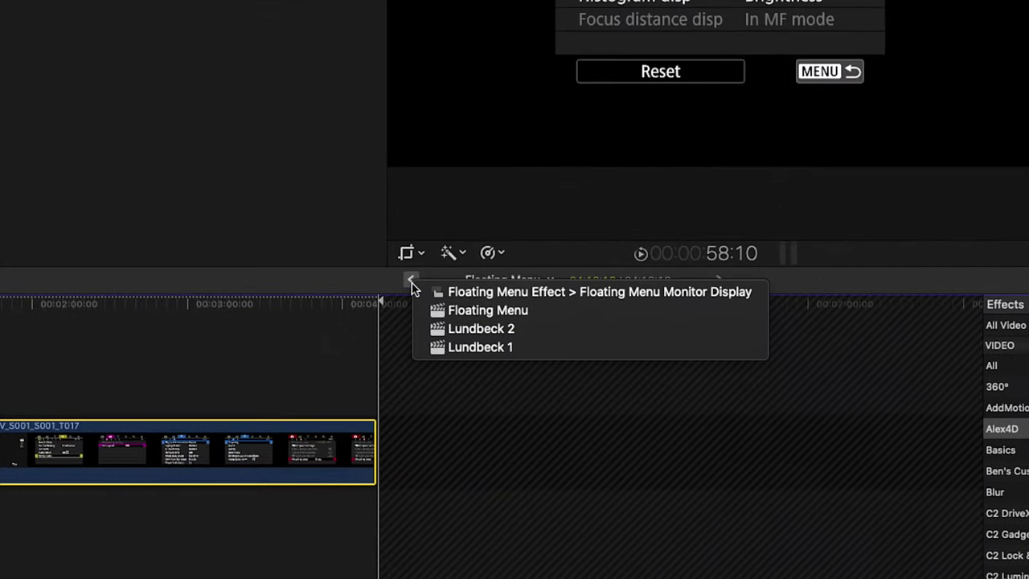
click(483, 292)
click(949, 91)
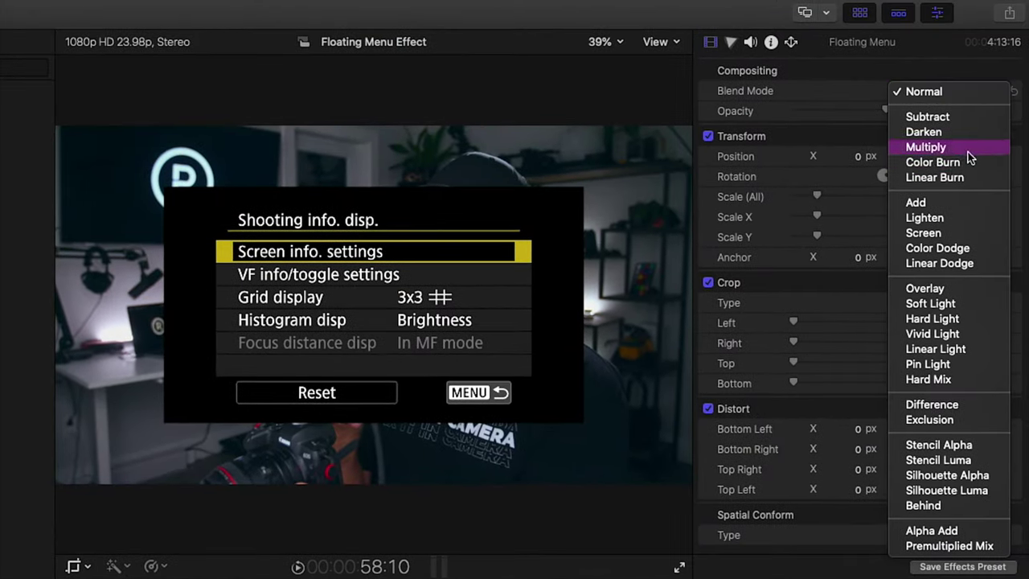
click(937, 233)
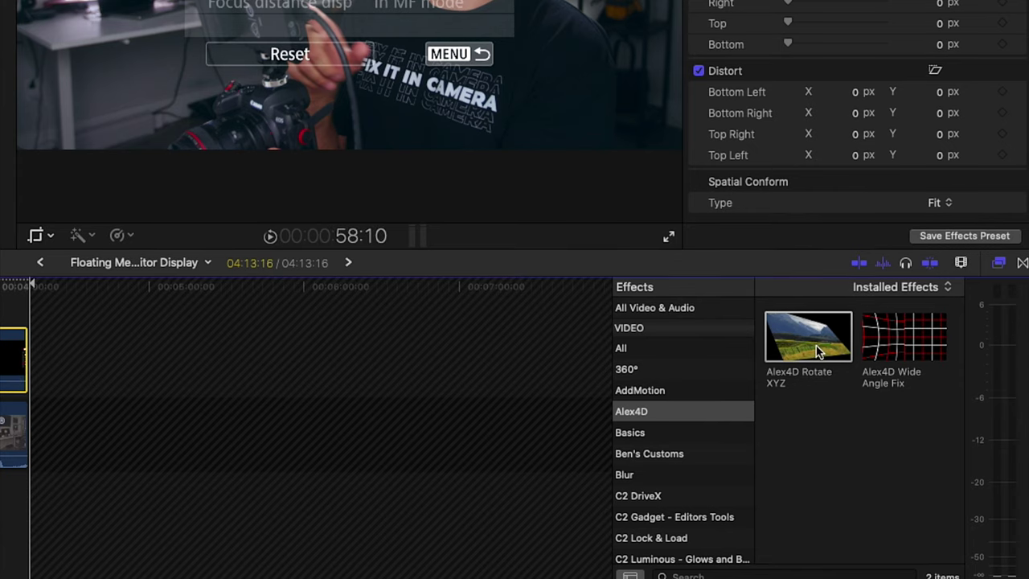
Apply Alex4D Rotate XYZ, turn it 38.9° around Y, and move the overlay beside the presenter
drag(814, 348, 486, 380)
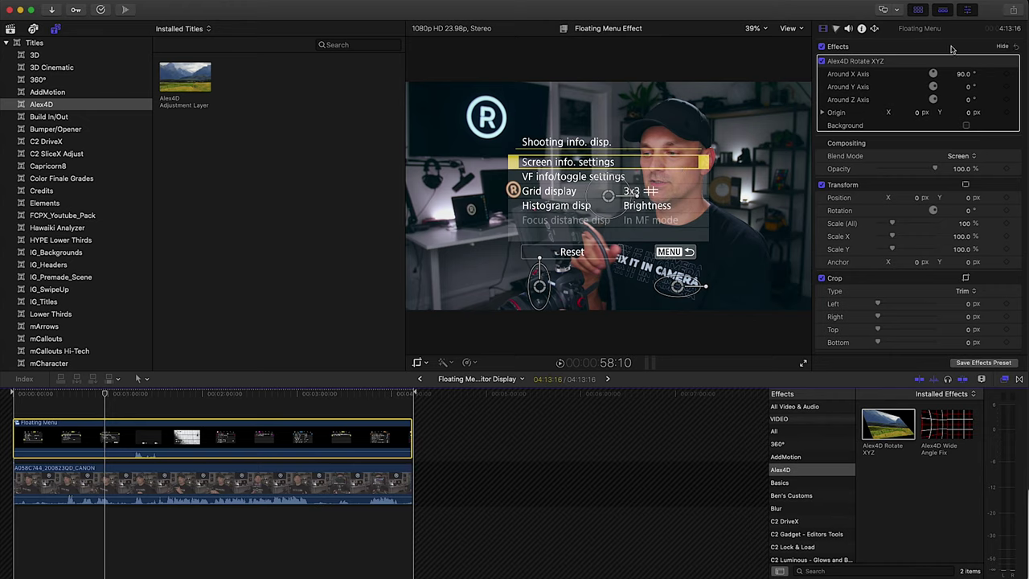
drag(965, 86, 994, 87)
click(417, 363)
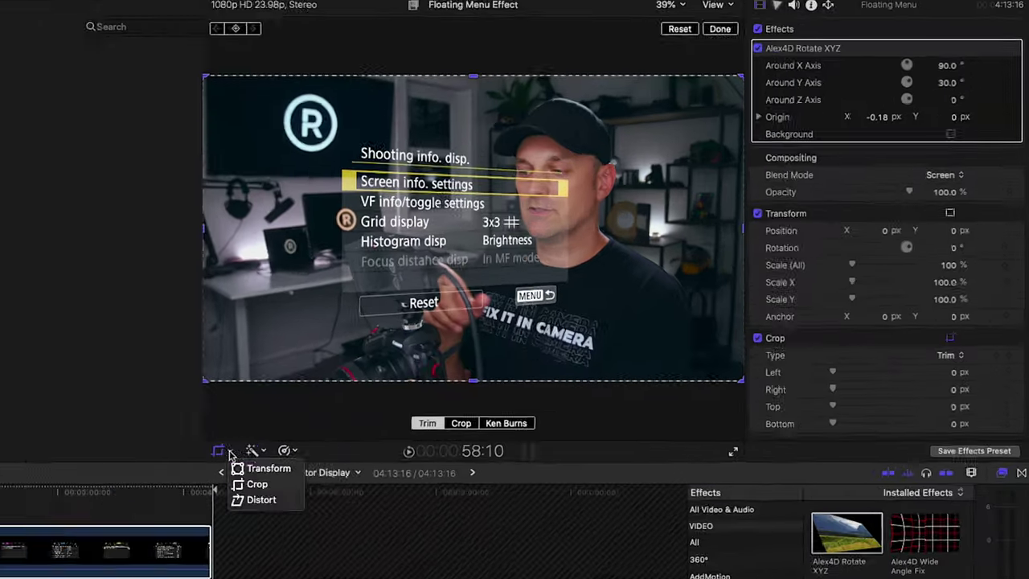
click(451, 373)
drag(609, 195, 533, 169)
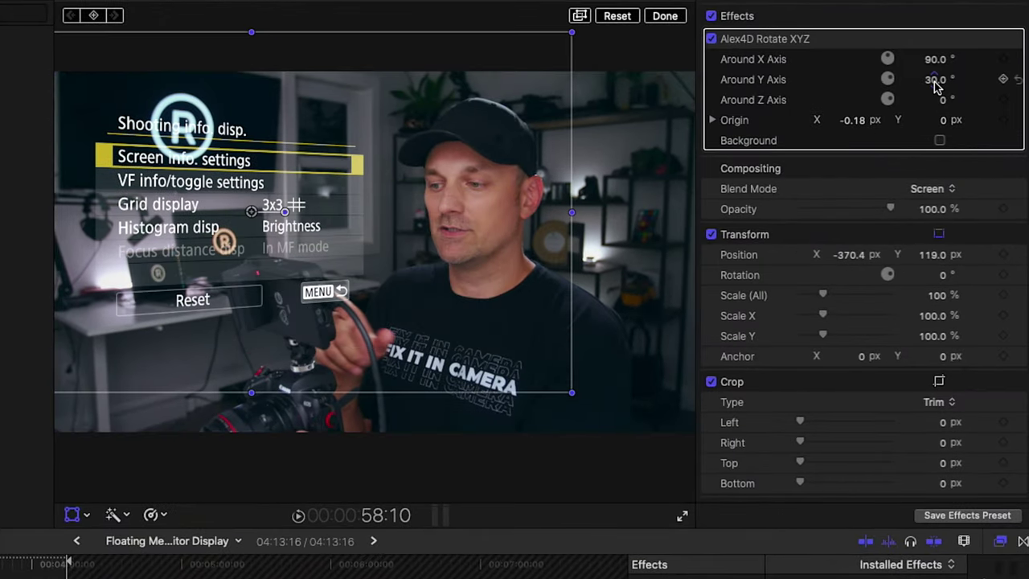
drag(935, 79, 981, 79)
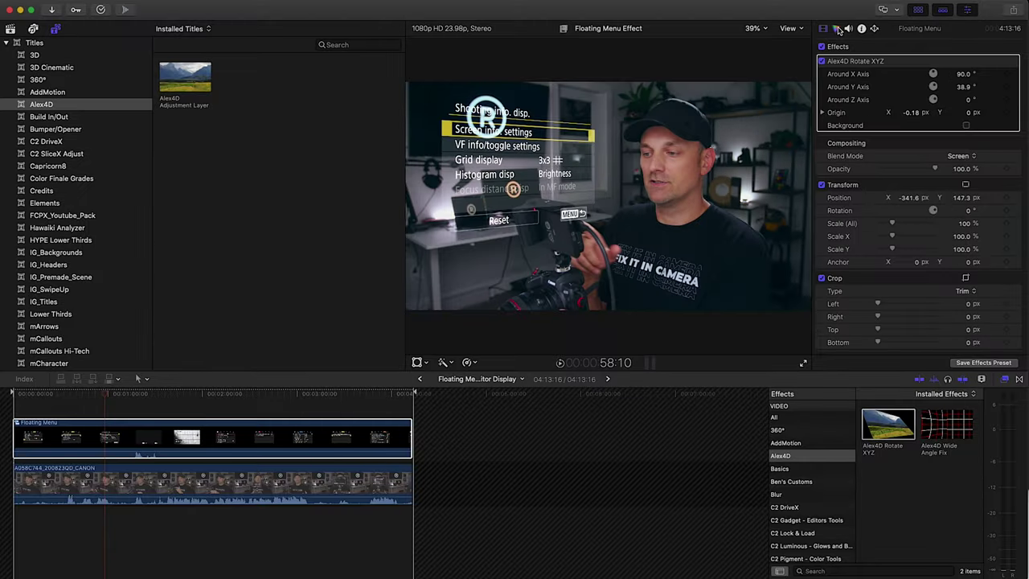
click(836, 29)
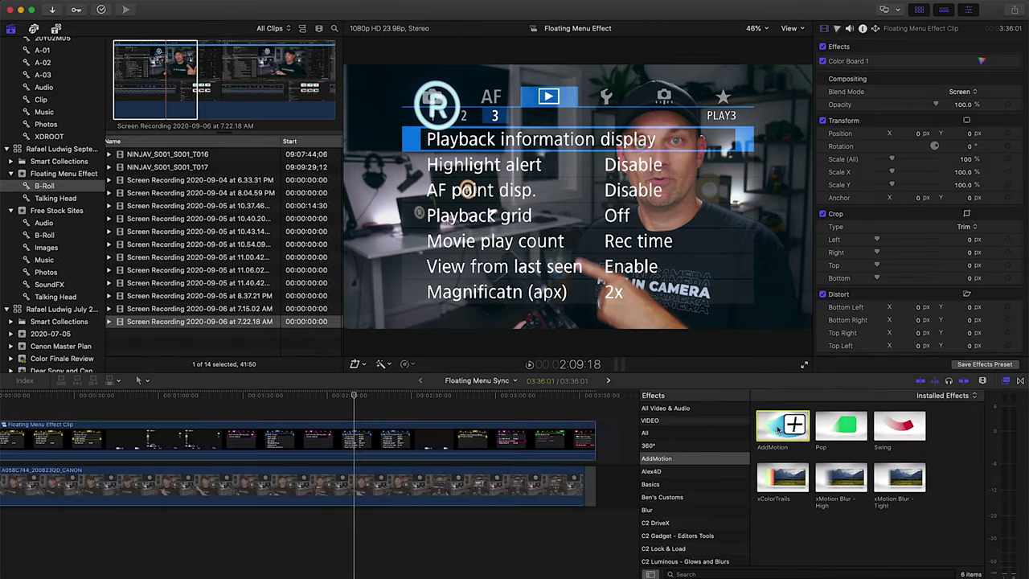
Apply AddMotion as Hold A (XYZ) with 36° Y rotation and 57% scale, shifted up-left
drag(778, 432, 351, 439)
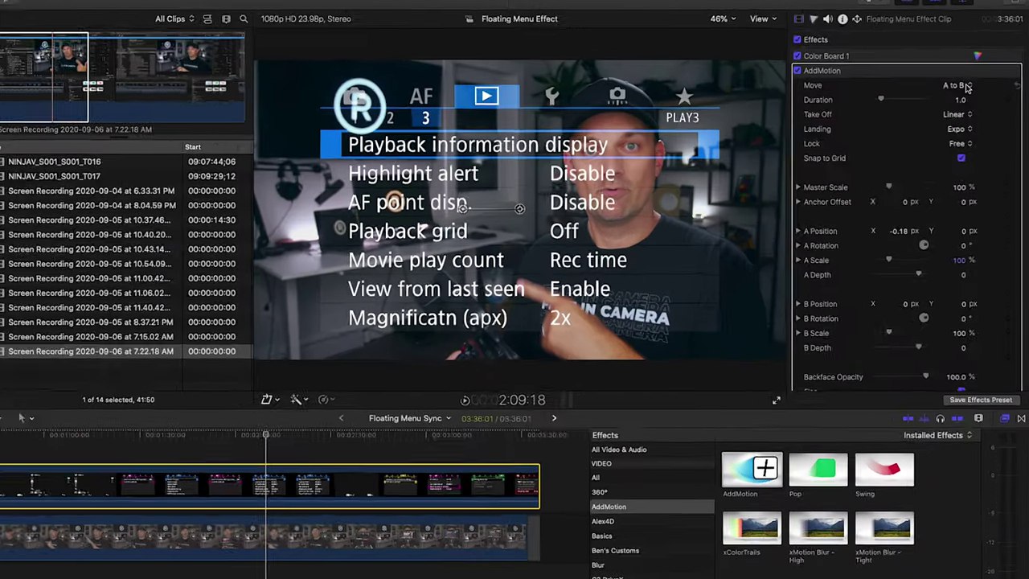
click(963, 86)
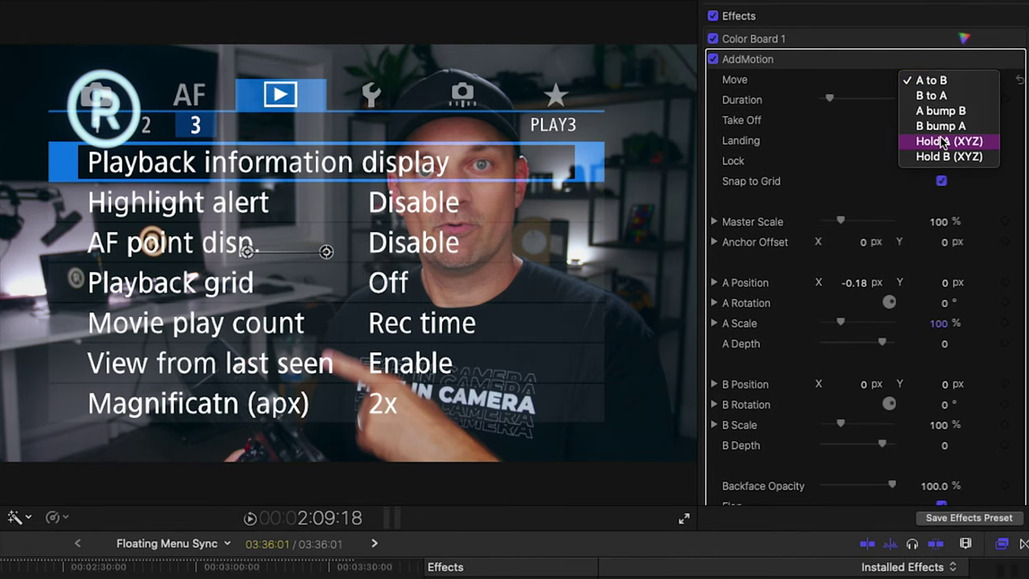
click(943, 142)
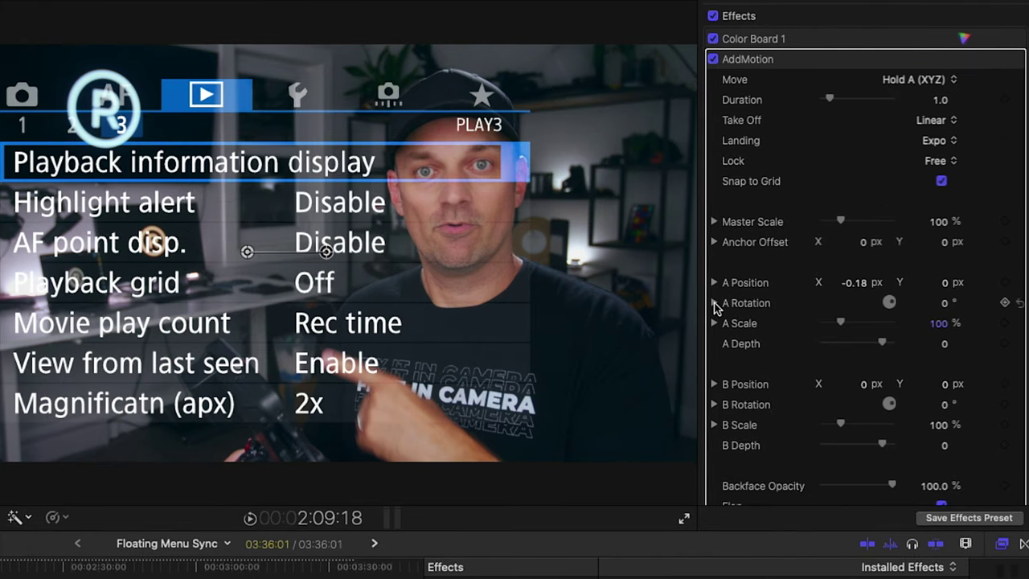
drag(948, 346, 949, 317)
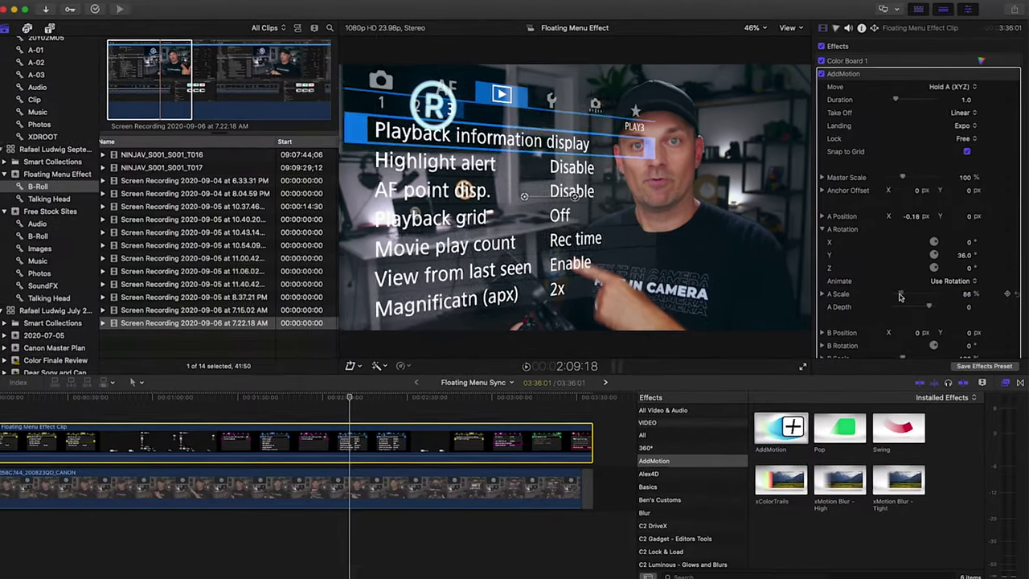
drag(840, 404, 834, 410)
drag(534, 200, 477, 158)
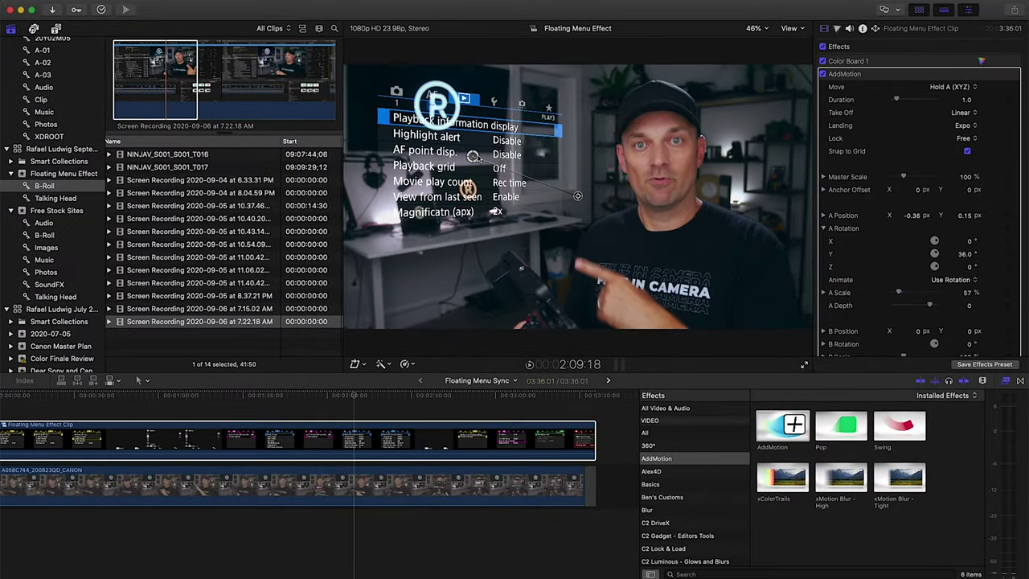
Raise the Y rotation to 48° and distort the overlay's corners into an angled panel
drag(964, 255, 975, 255)
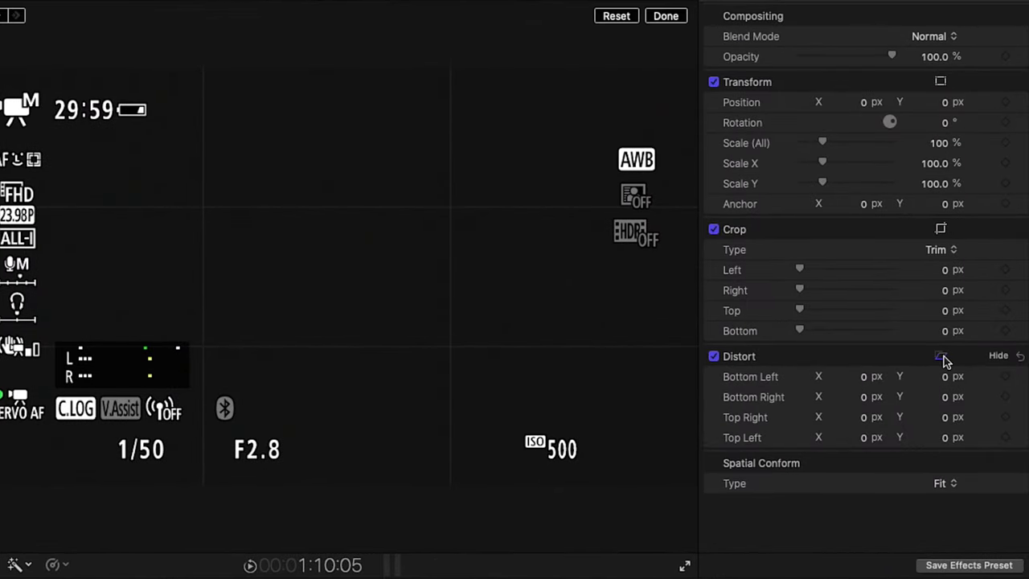
drag(695, 484, 363, 354)
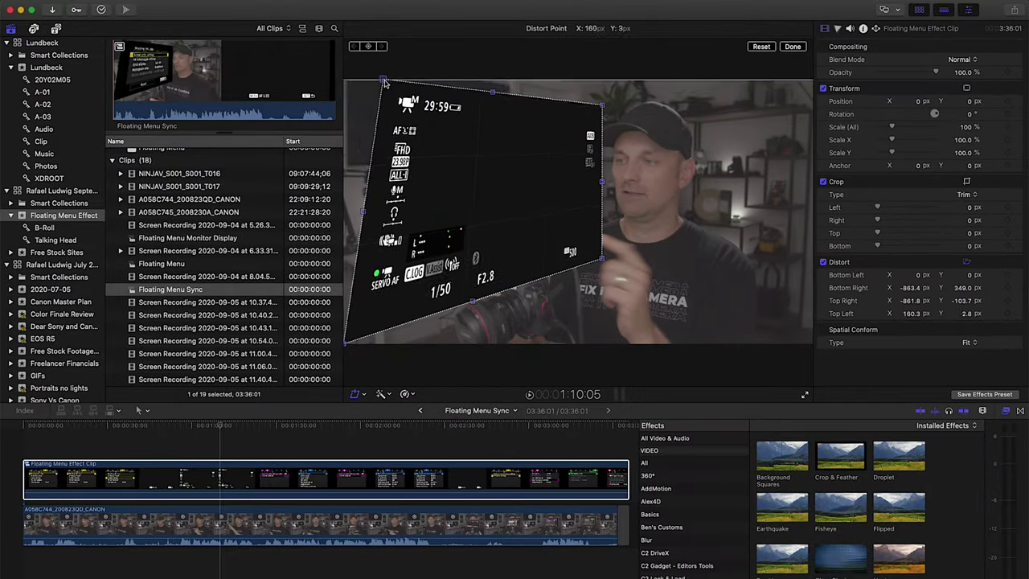
drag(347, 347, 369, 262)
drag(601, 258, 559, 233)
drag(602, 104, 576, 107)
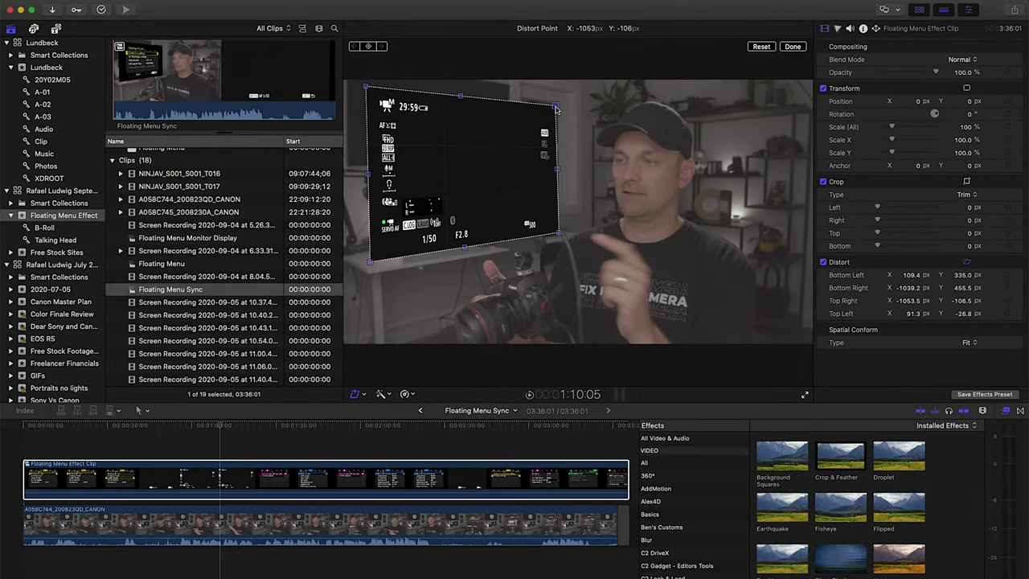
Composite the camera display overlay with Screen blending
click(108, 426)
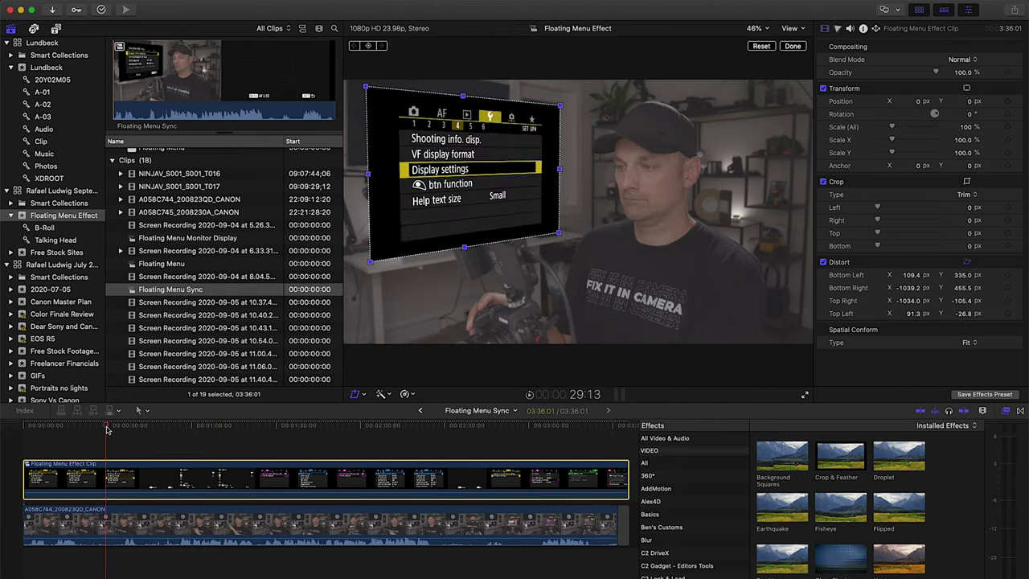
click(960, 60)
click(956, 153)
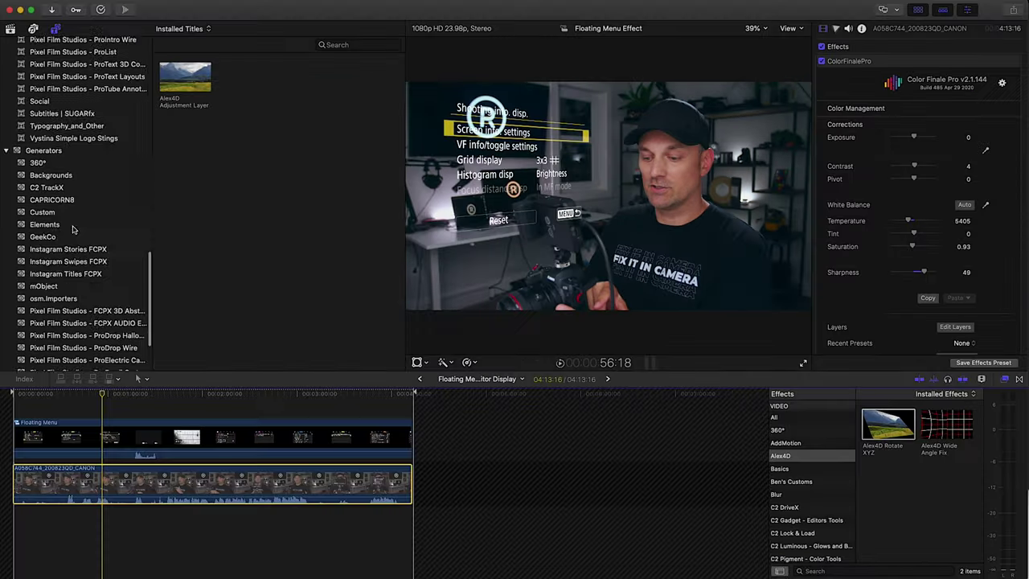
Add a black Custom solid at the timeline start and shrink a Shape Mask around the top-left menu
click(39, 327)
drag(185, 77, 16, 454)
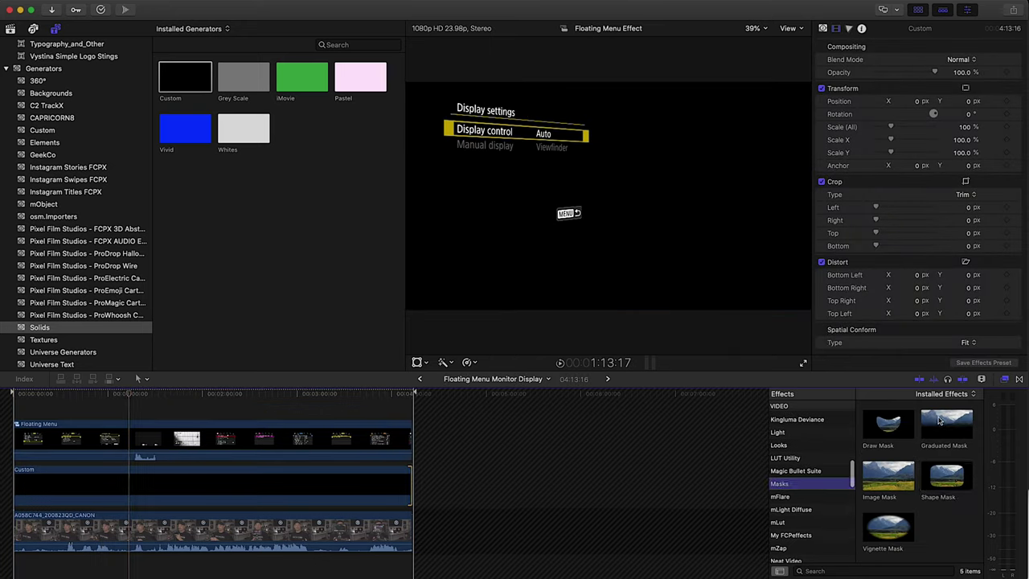
double_click(946, 475)
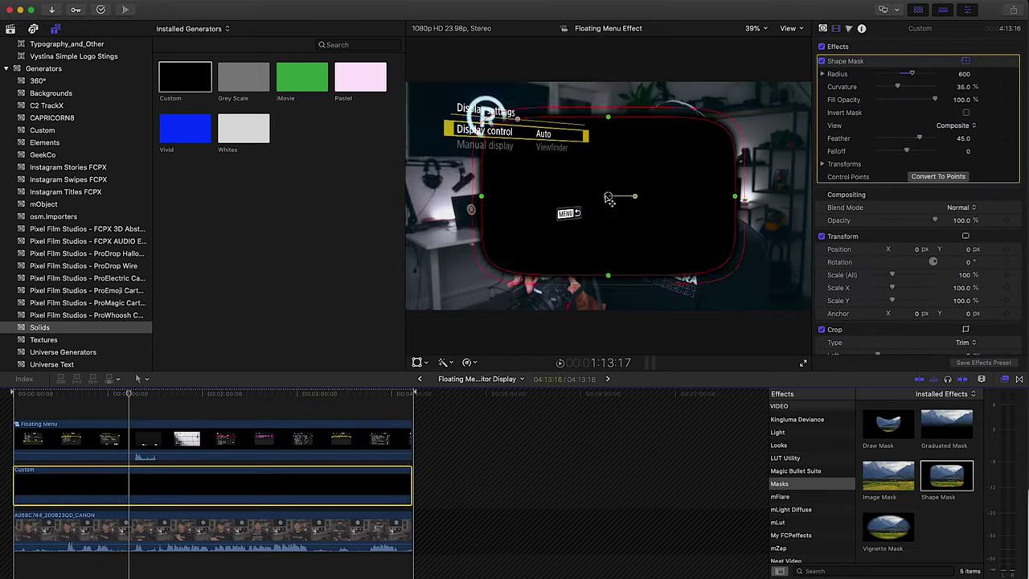
drag(609, 213, 487, 151)
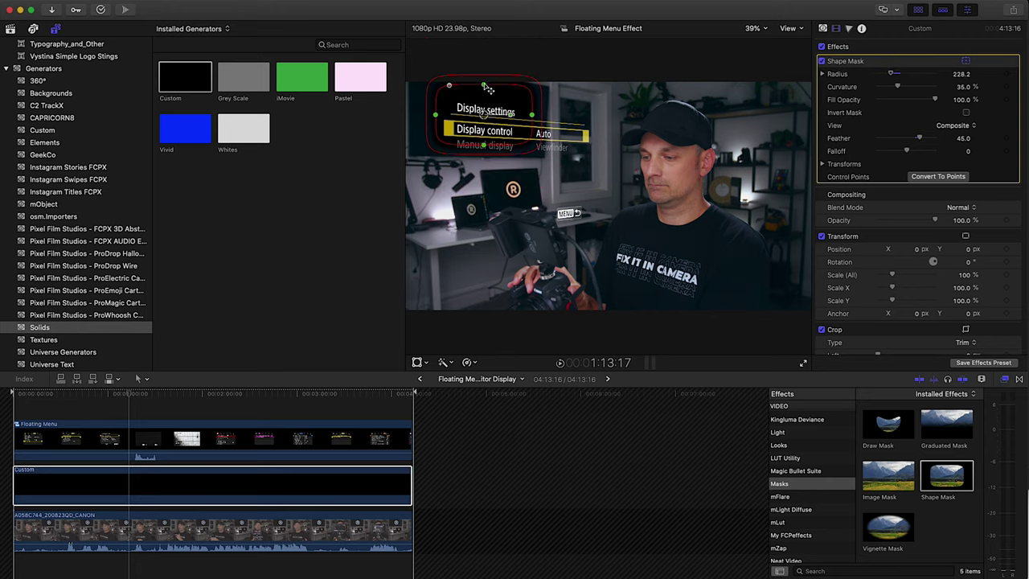
Blade the menu overlay at the playhead and trim its start and end, playing back each edit
click(252, 480)
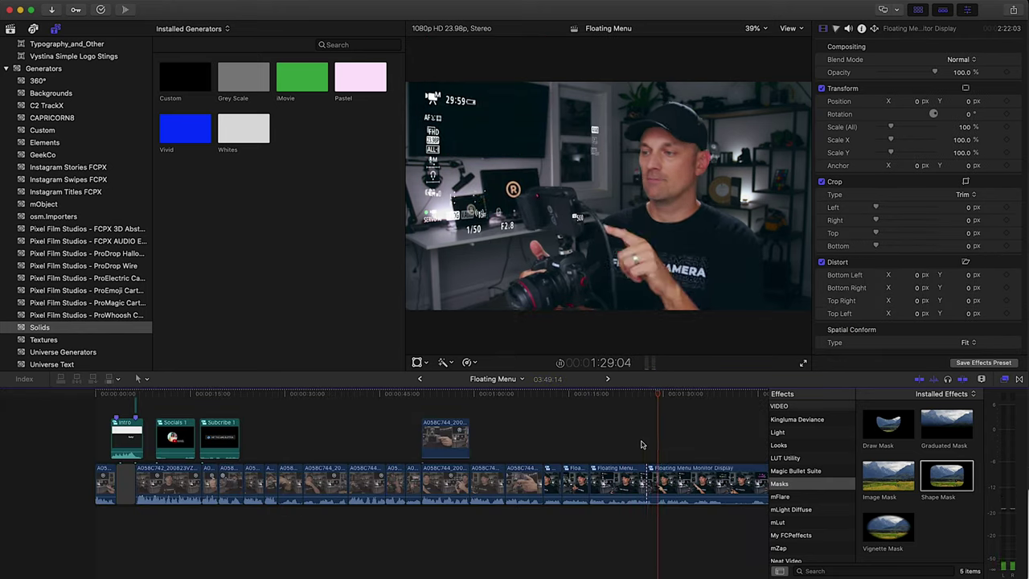
key(alt+bracketright)
key(super+b)
key(space)
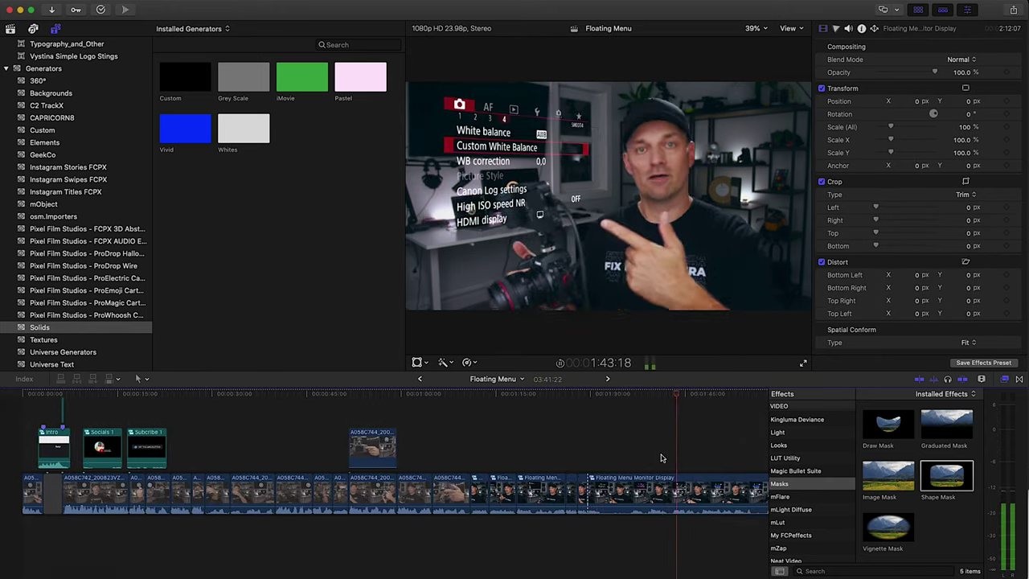
key(alt+bracketleft)
key(space)
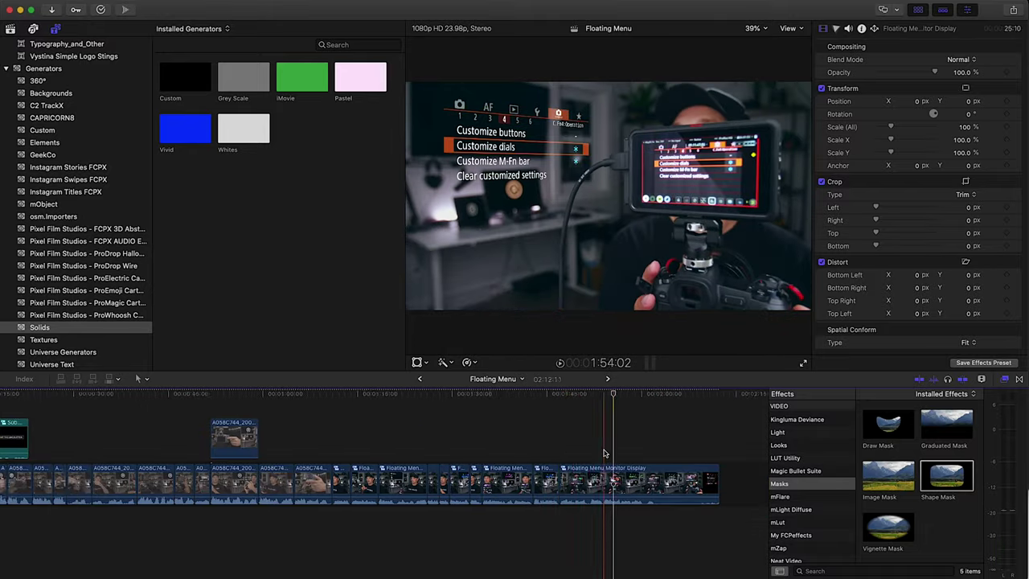
key(alt+bracketright)
key(space)
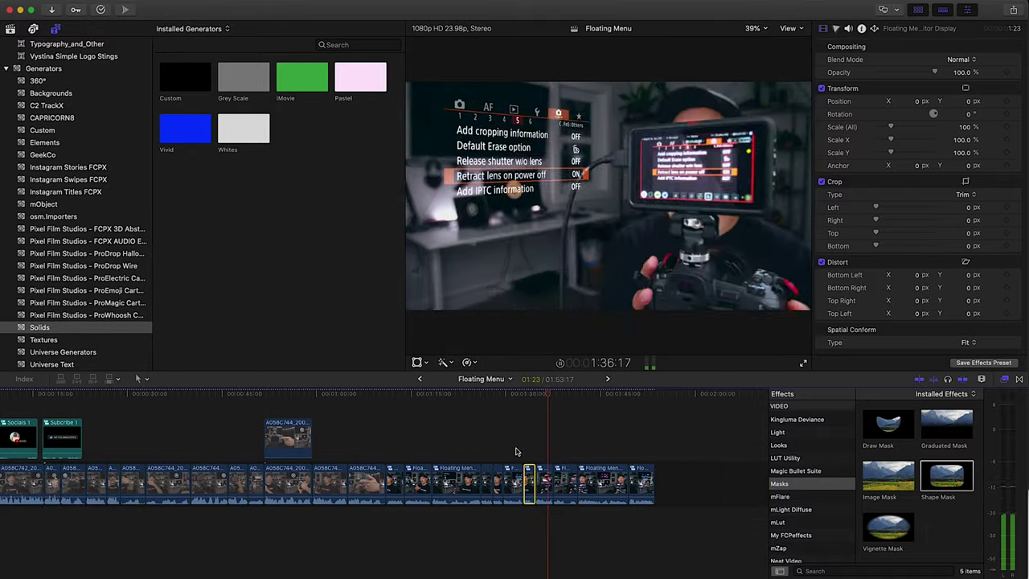
right_click(494, 434)
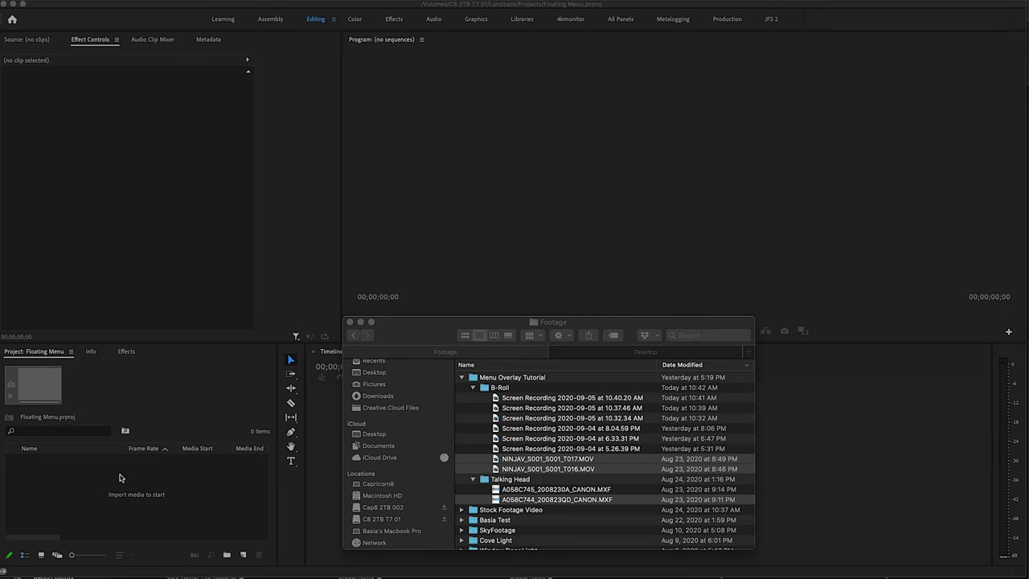
Import the three camera clips and create a new sequence from the Canon clip
drag(137, 483, 137, 483)
click(133, 517)
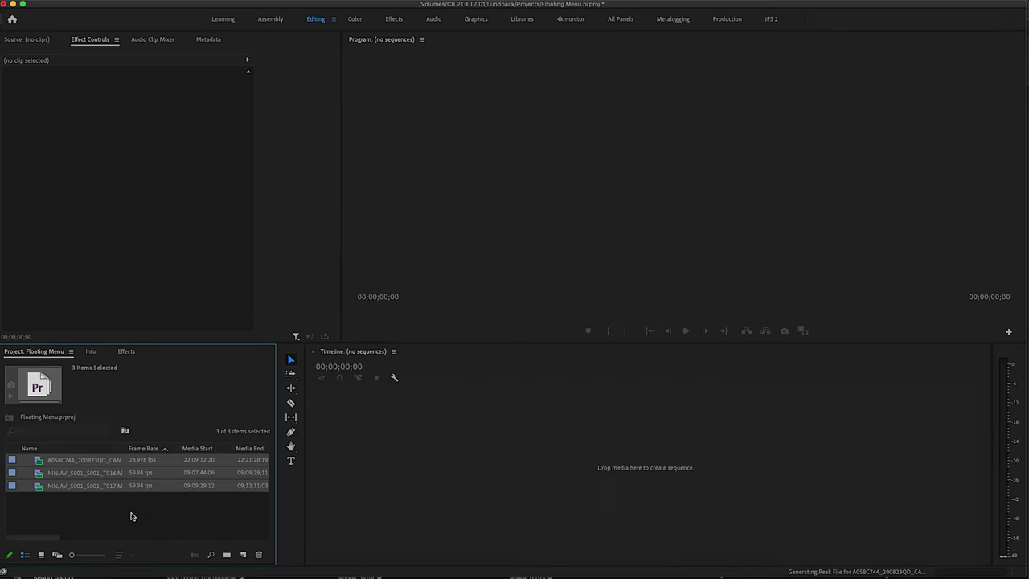
click(57, 462)
right_click(57, 462)
click(97, 324)
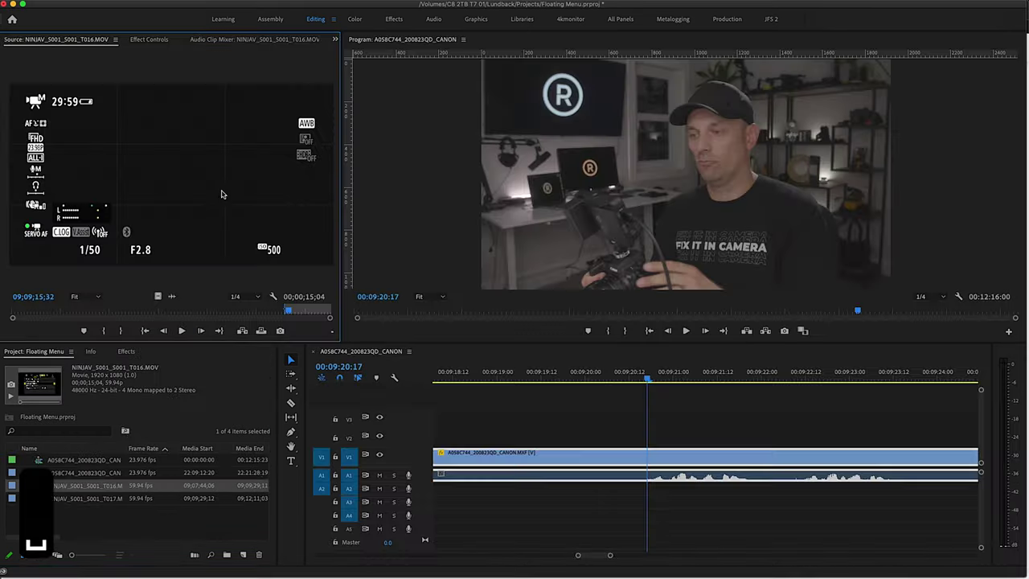
Place the recorder clip on V2 above the Canon footage and nest the stack as 'Menu Overlay'
drag(223, 194, 666, 443)
key(space)
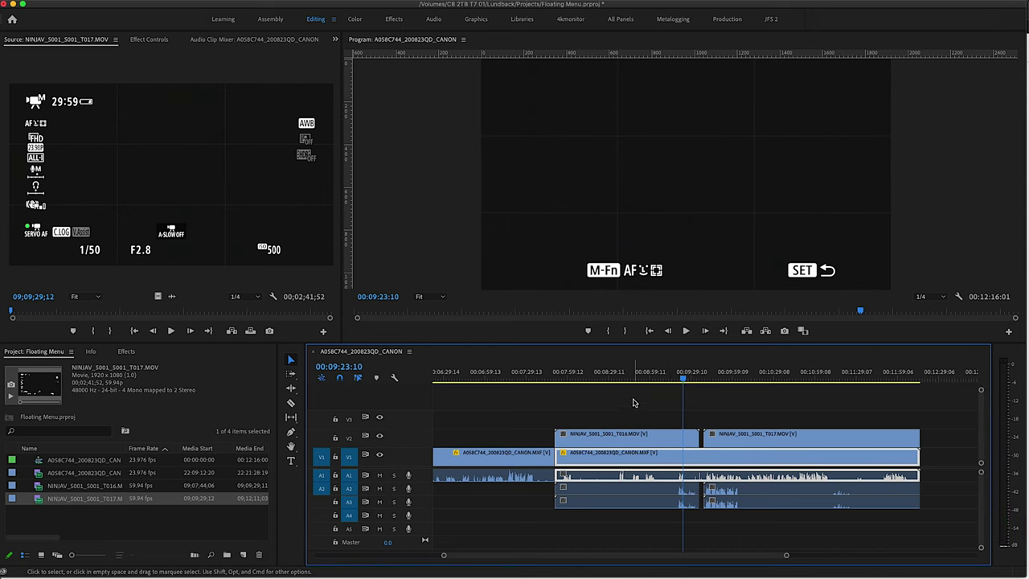
drag(633, 402, 788, 502)
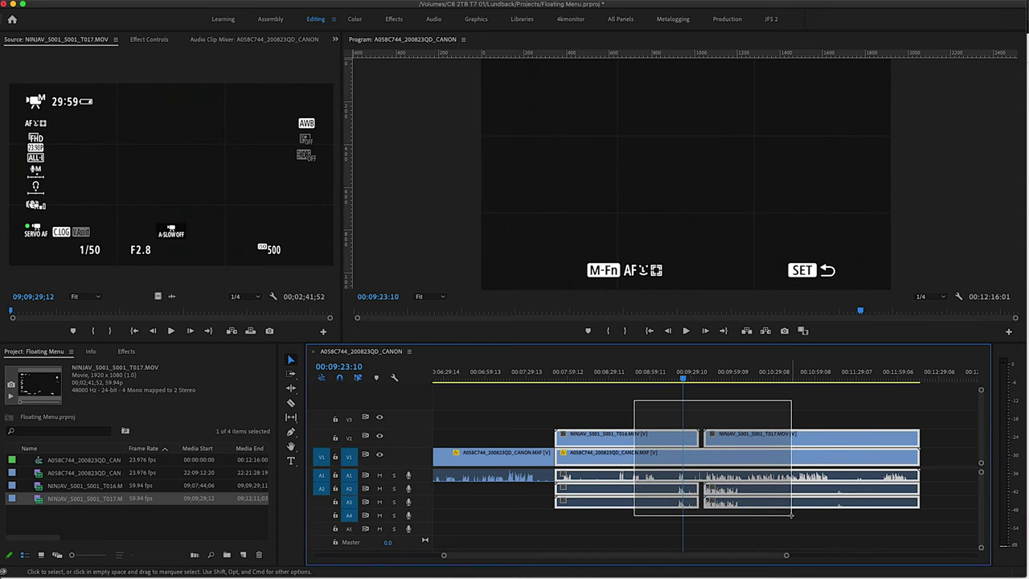
right_click(724, 451)
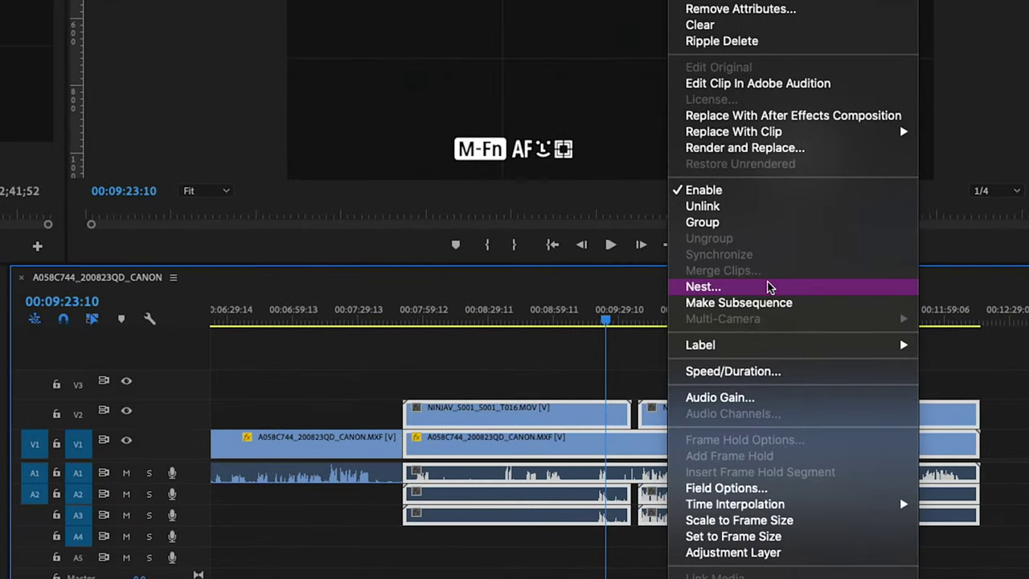
click(712, 287)
text(Menu Overlay)
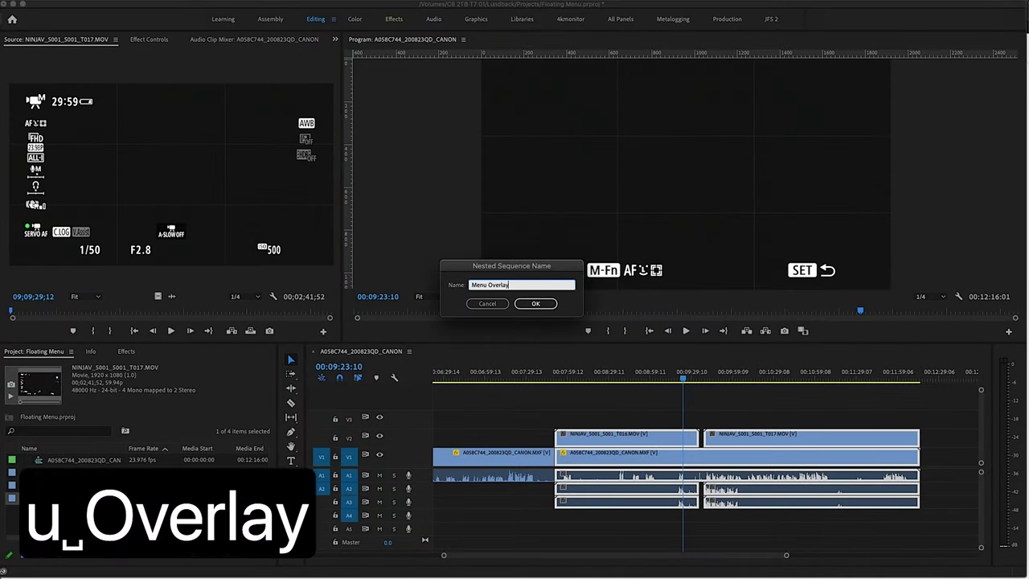
key(Return)
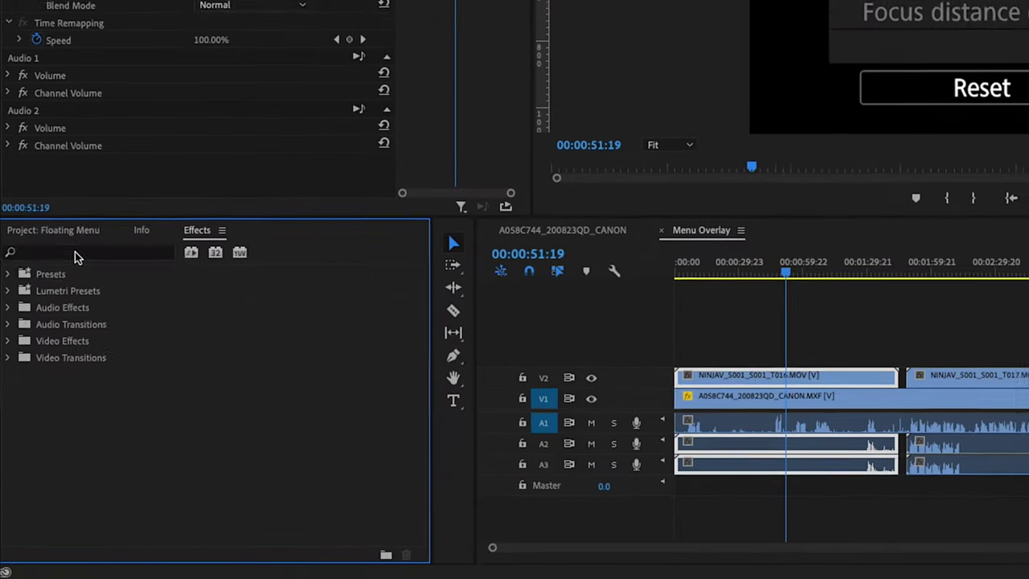
Apply Basic 3D to the V2 overlay, swivel it, then move it up-left and shrink it
click(75, 253)
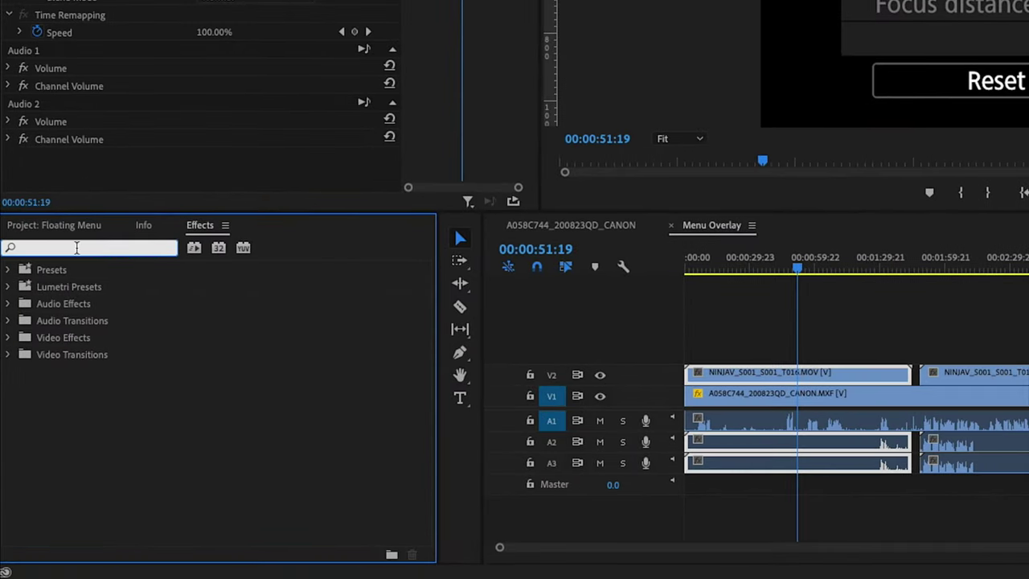
text(3d)
drag(44, 490, 758, 378)
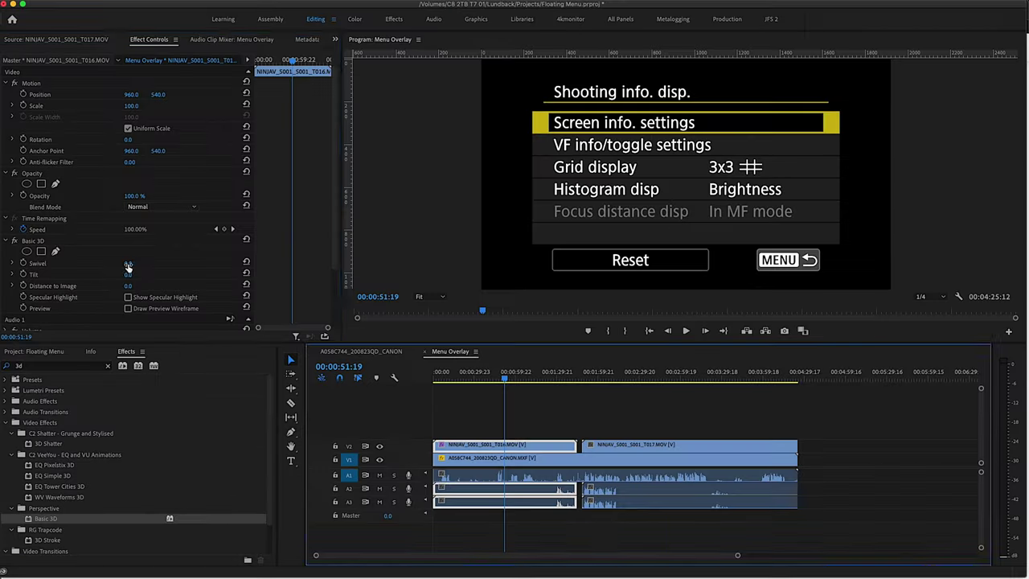
drag(132, 263, 109, 263)
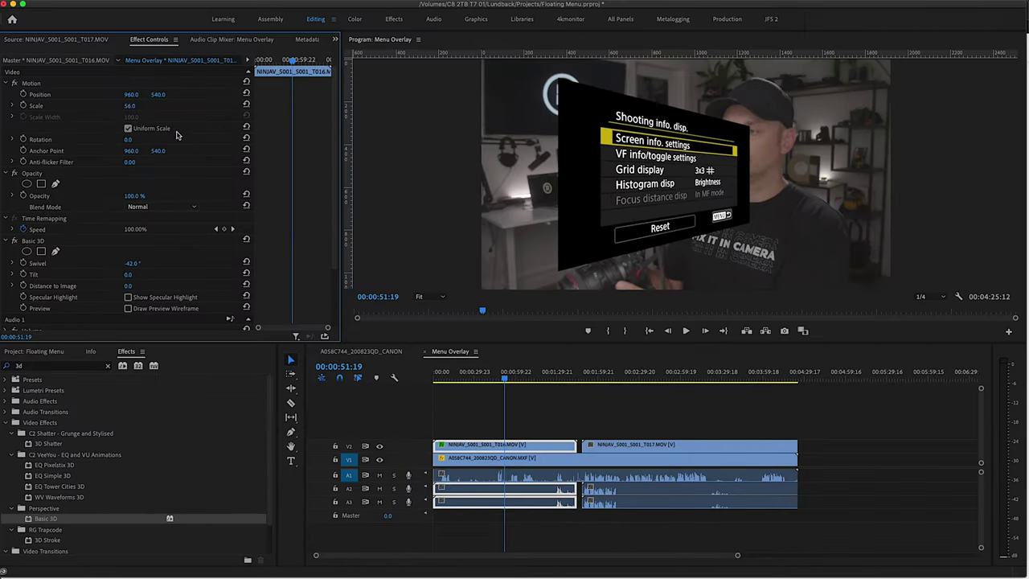
click(30, 83)
drag(651, 173, 591, 137)
drag(136, 106, 138, 105)
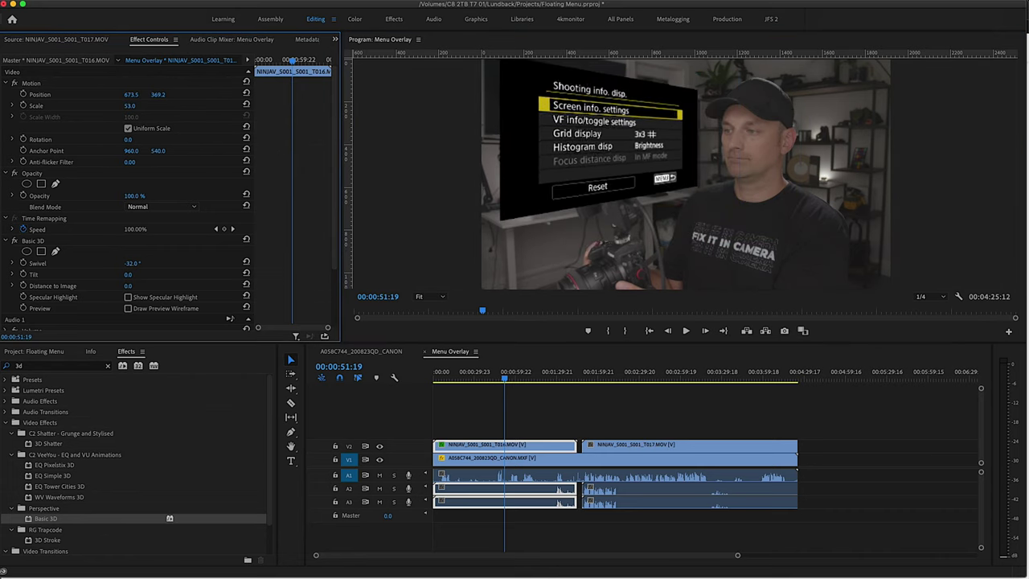
Set the overlay's blend mode to Screen and apply Lumetri Color from Color Correction
click(169, 208)
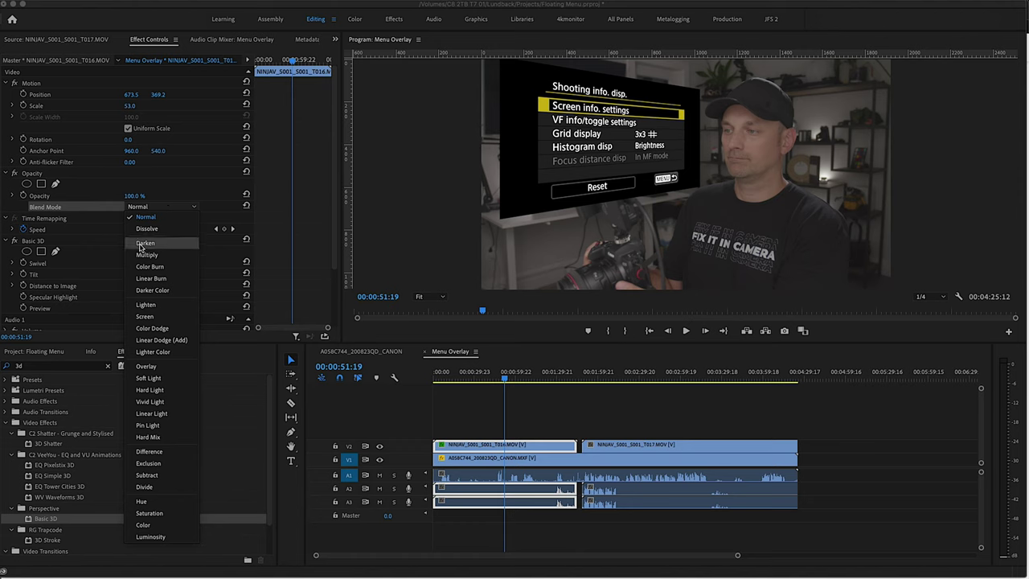
click(148, 317)
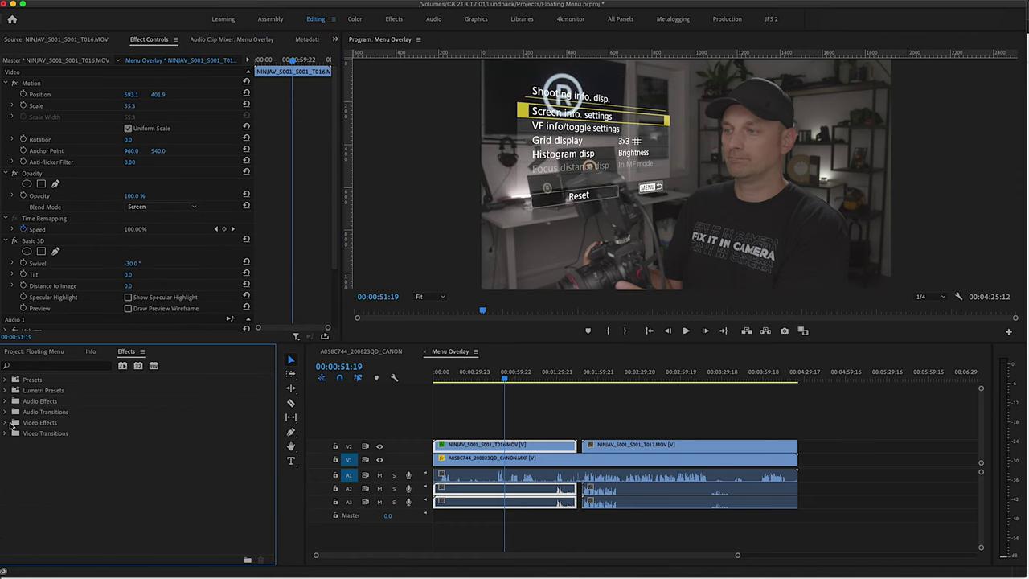
click(11, 422)
scroll(34, 456, down, 3)
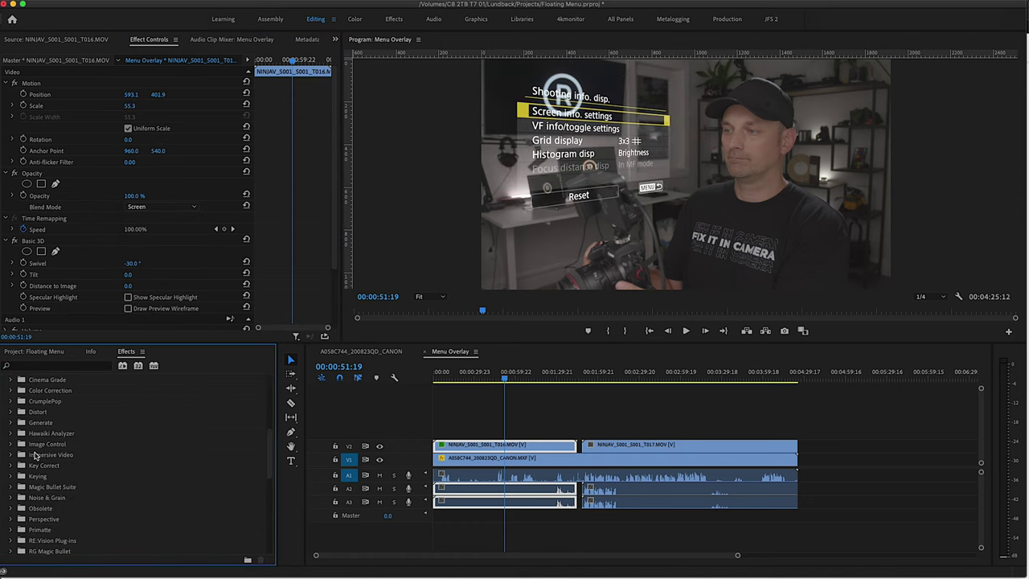
click(12, 391)
click(42, 499)
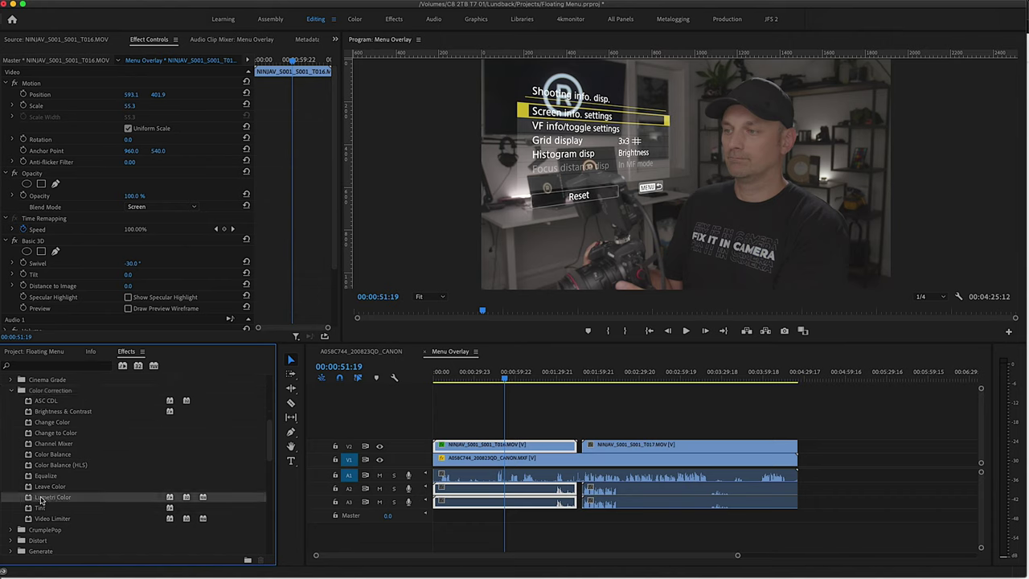
drag(488, 446, 487, 446)
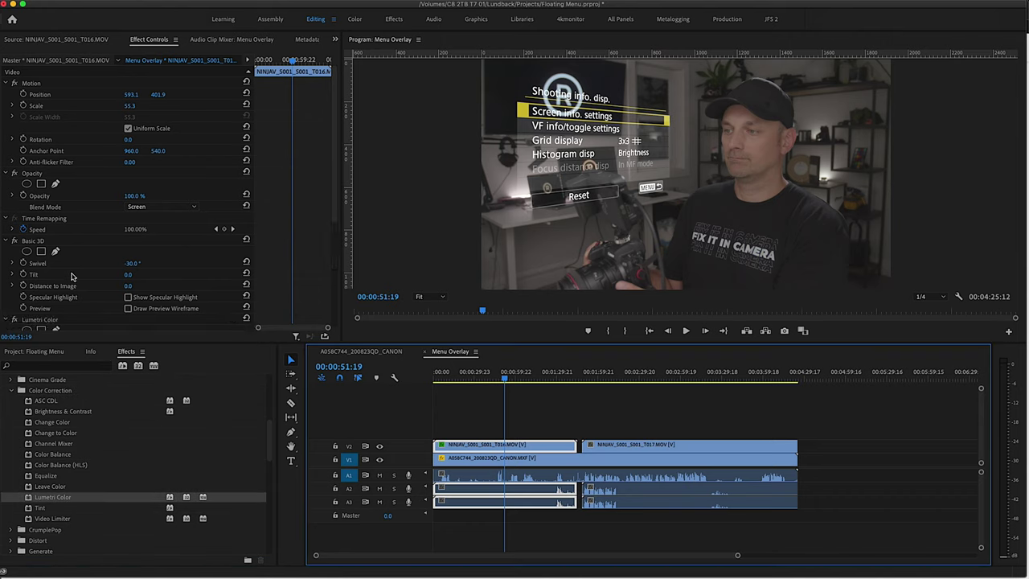
scroll(58, 251, down, 5)
scroll(58, 251, down, 1)
mouse_move(128, 295)
mouse_down()
mouse_move(146, 296)
mouse_move(119, 296)
mouse_up()
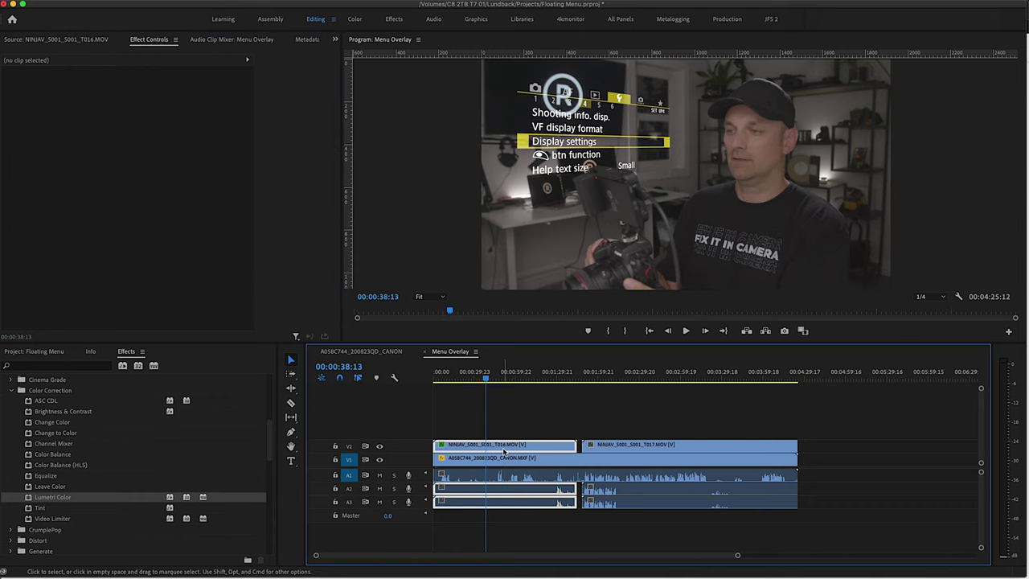
click(505, 445)
Copy clip T016 and paste its Basic 3D, blend and Lumetri attributes onto T017
key(super+c)
click(640, 450)
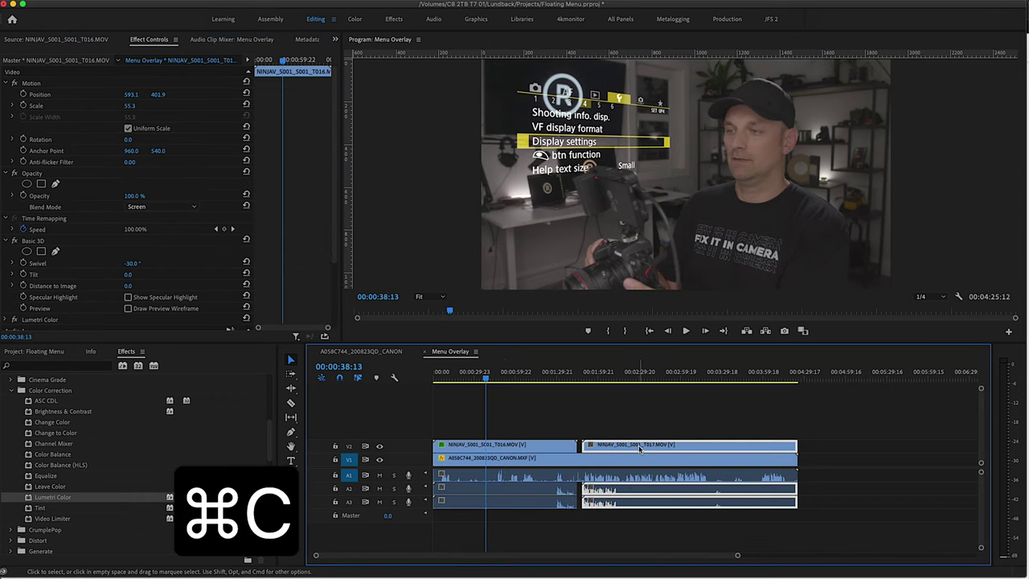
right_click(651, 447)
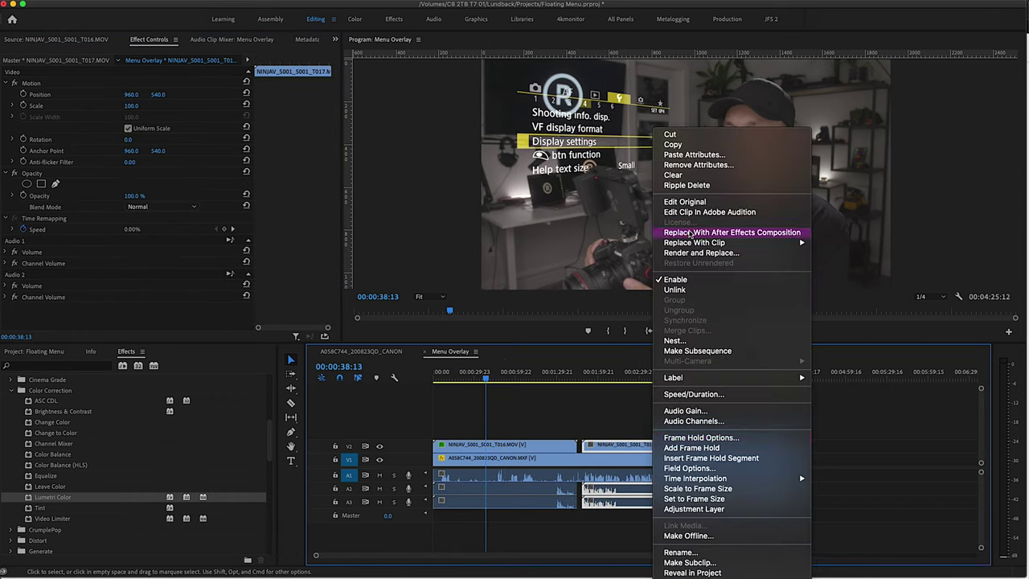
click(693, 155)
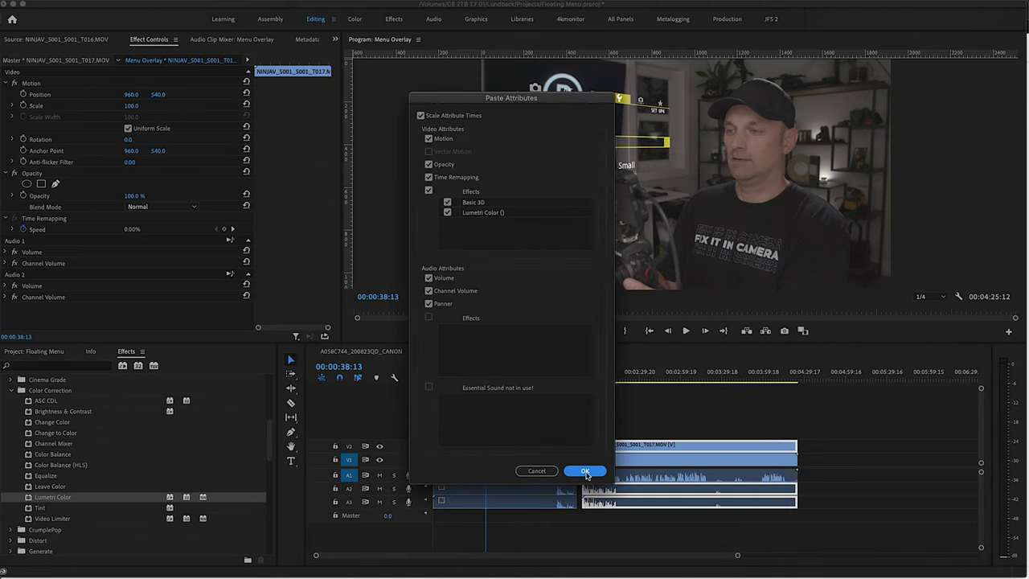
click(588, 470)
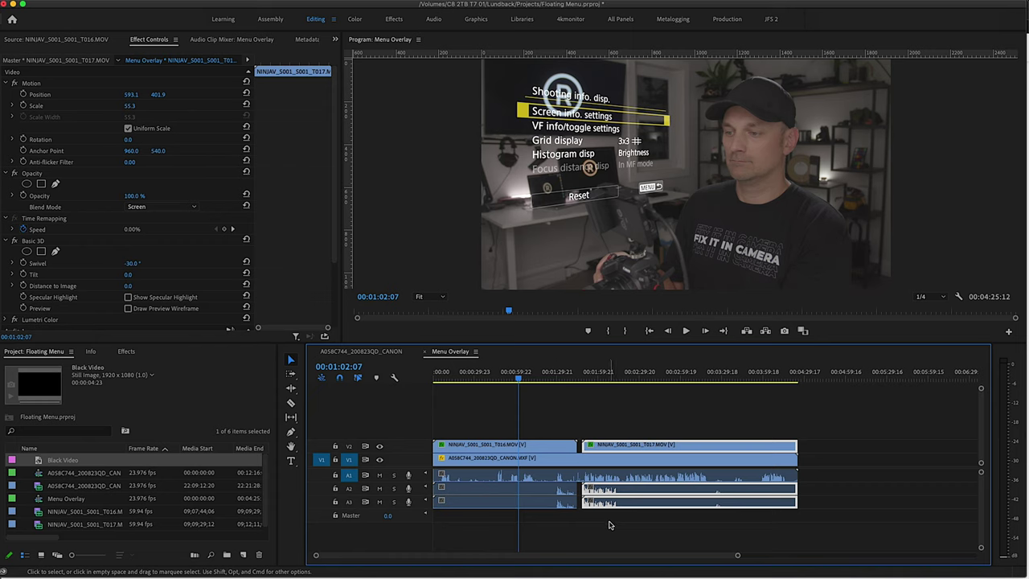
Unlink the overlays from their audio, delete the A2/A3 audio, and select both overlays on V2
mouse_move(552, 498)
mouse_down()
mouse_move(611, 523)
mouse_move(552, 492)
mouse_up()
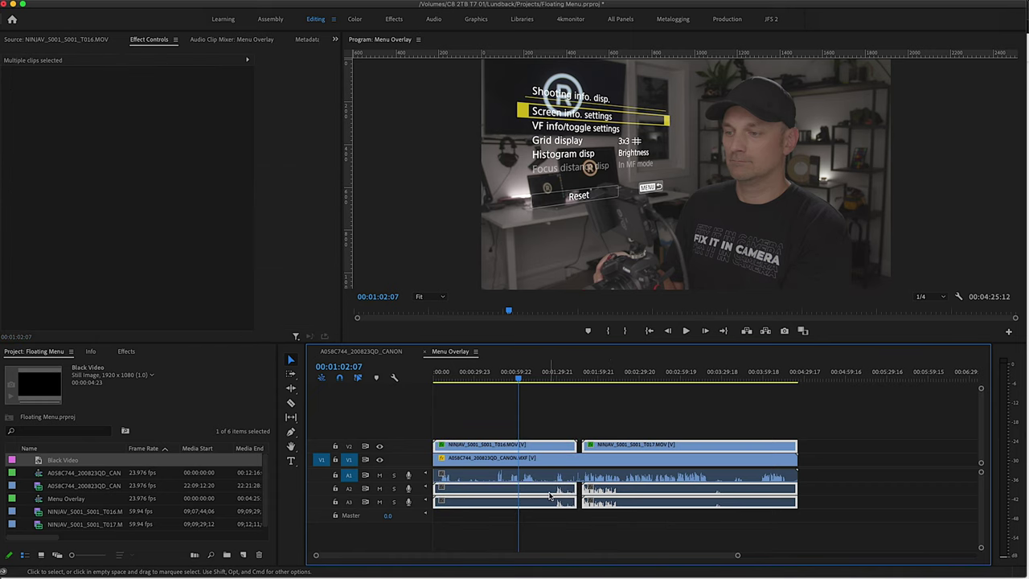
right_click(552, 493)
click(572, 307)
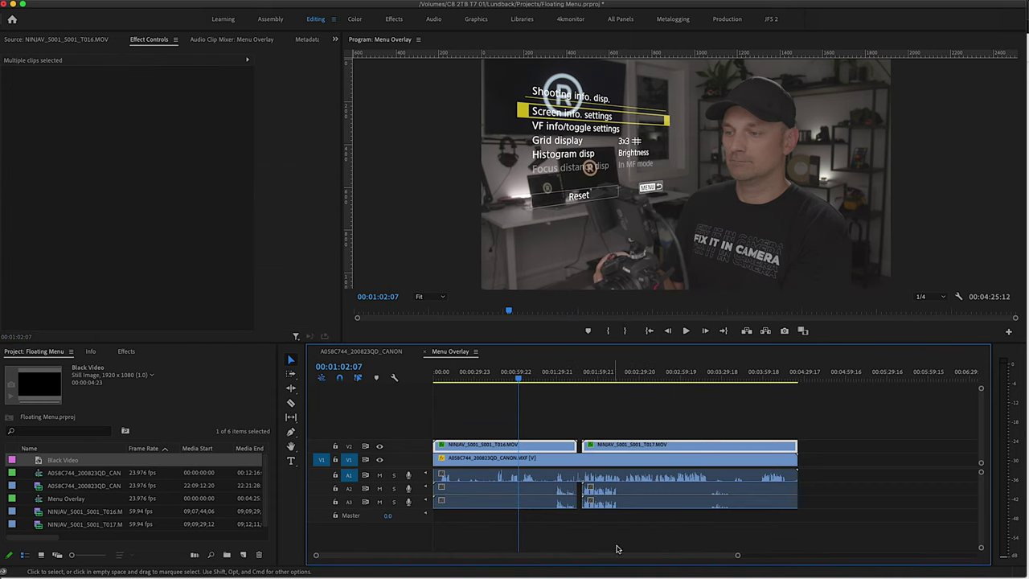
drag(528, 487, 626, 531)
key(BackSpace)
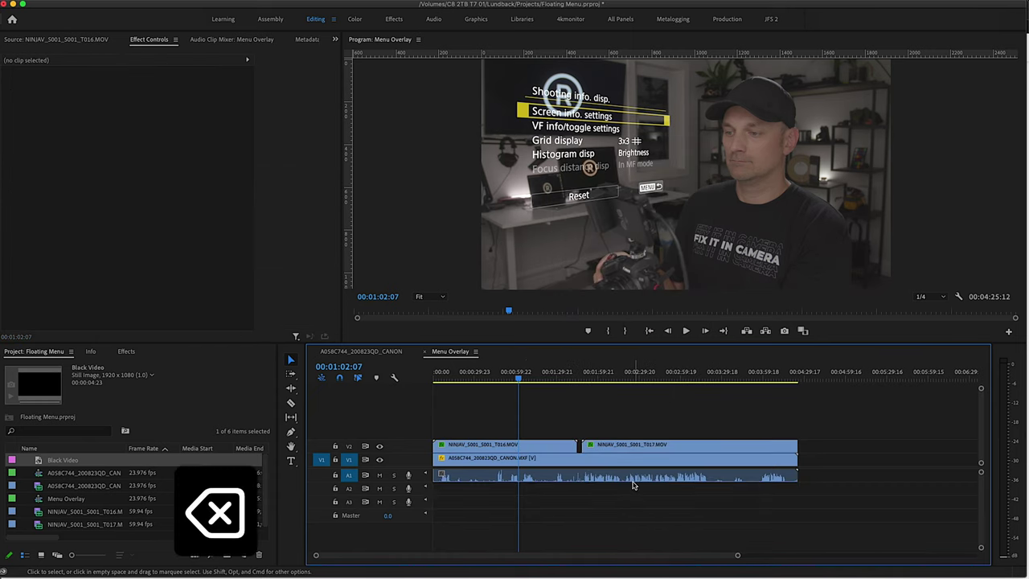
drag(527, 419, 603, 436)
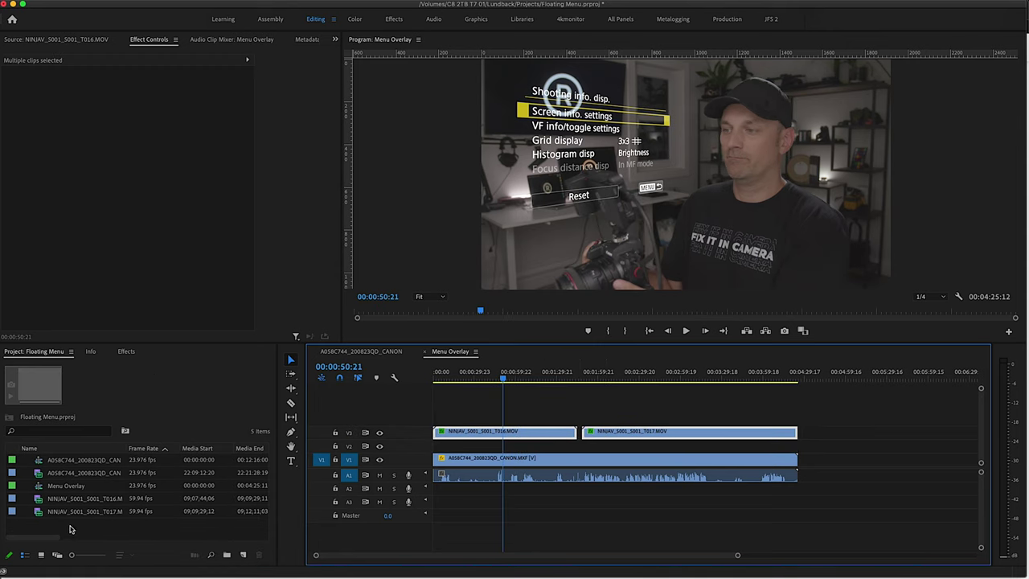
right_click(70, 527)
Create a new 1920×1080 Color Matte in a dark colour
mouse_move(144, 469)
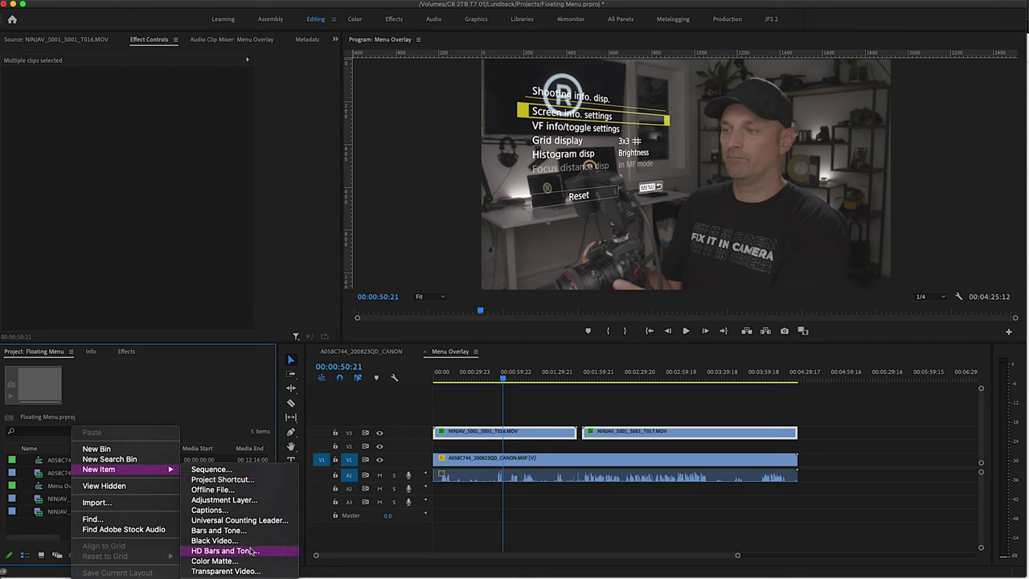
click(243, 560)
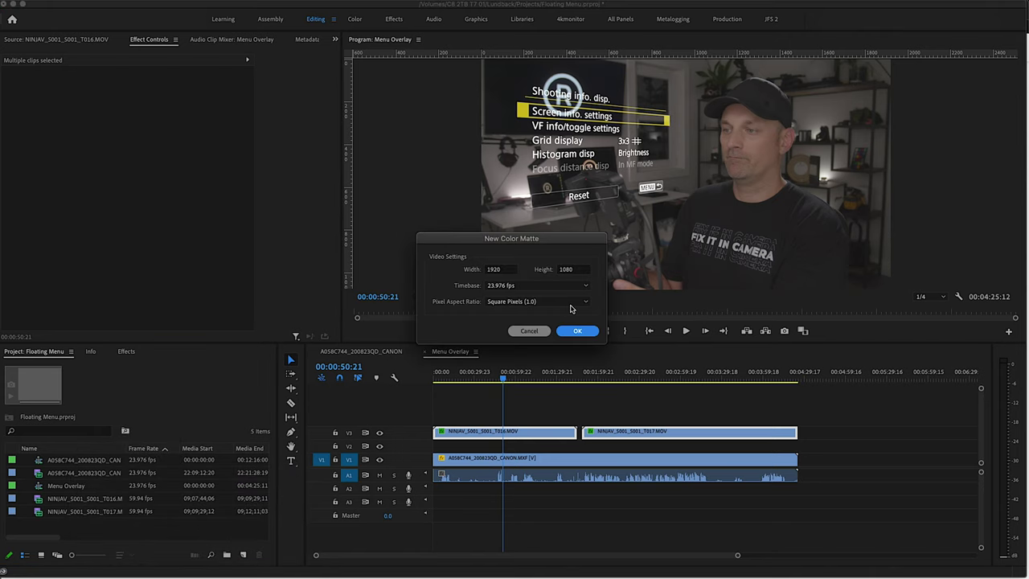
click(573, 329)
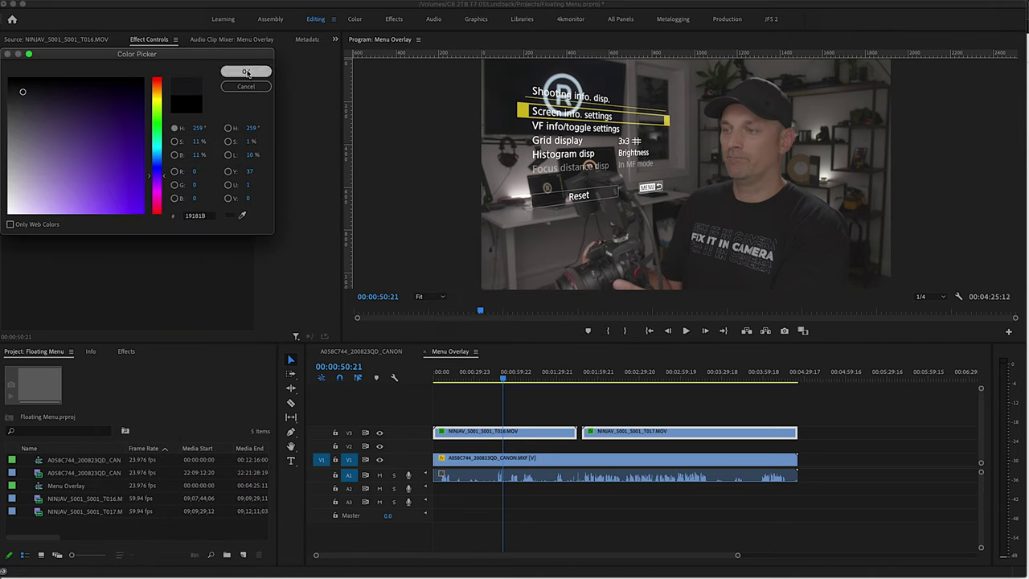
click(247, 71)
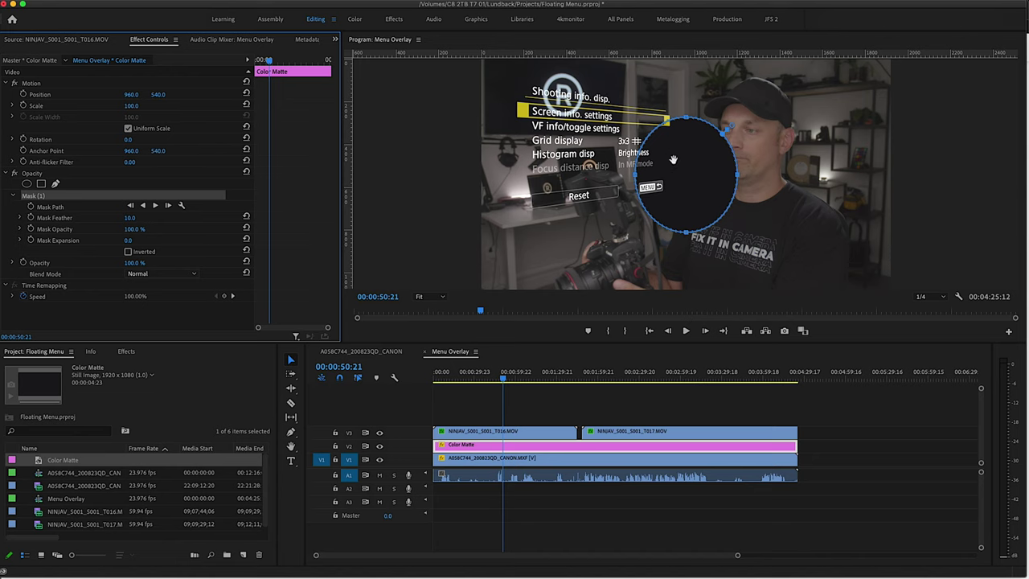
Move the circular mask over the menu's top-left, set Mask Feather to 43, then undo once
drag(673, 159, 546, 90)
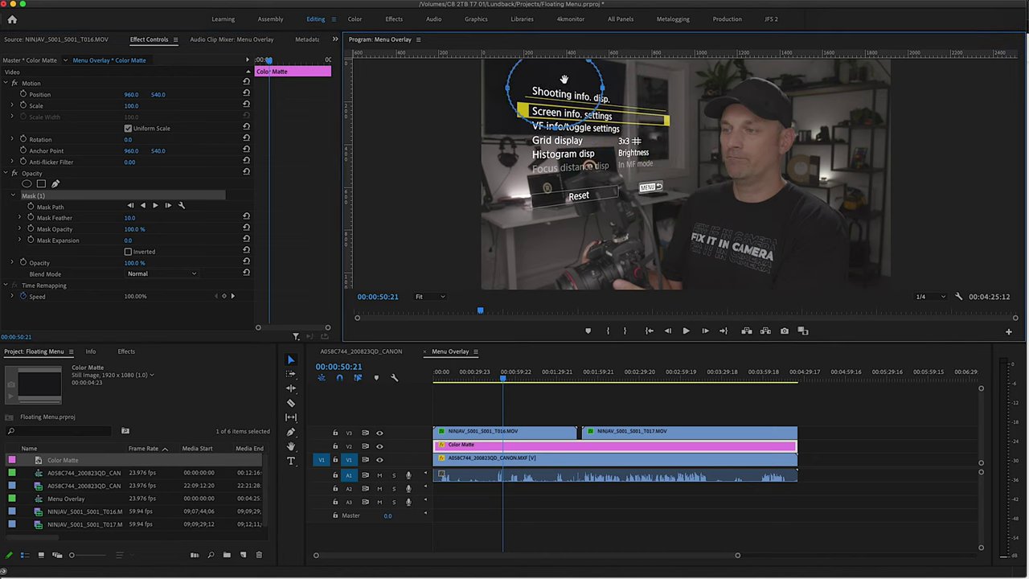
drag(565, 79, 565, 69)
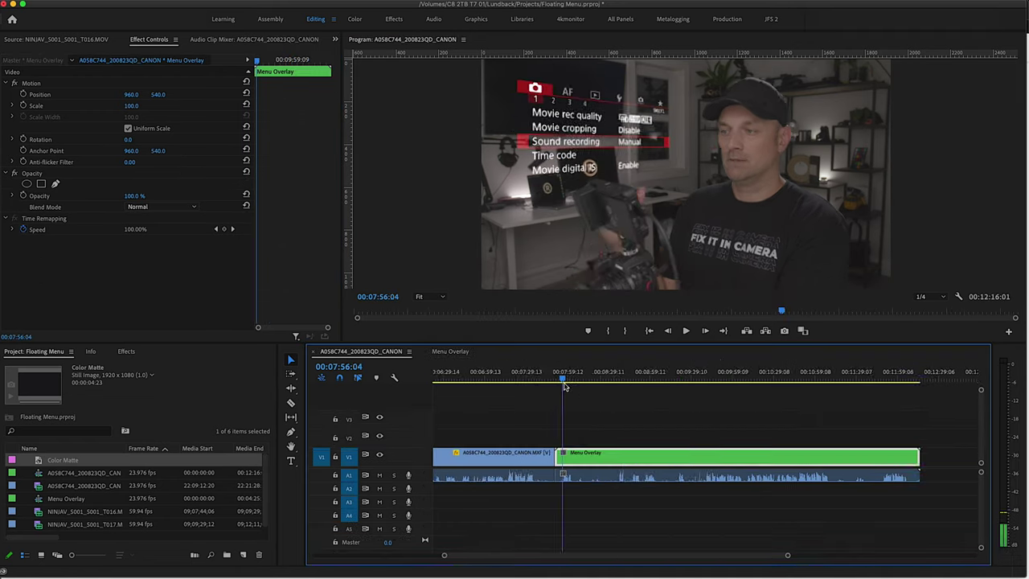
key(super+z)
On the nested Menu Overlay clip, switch to Track Select Forward (A)
right_click(721, 460)
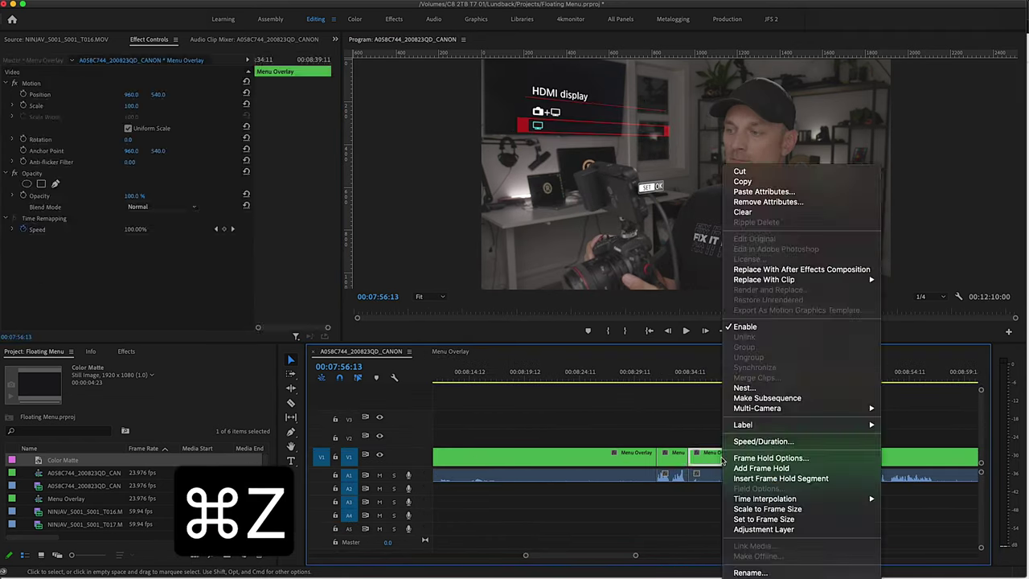
key(a)
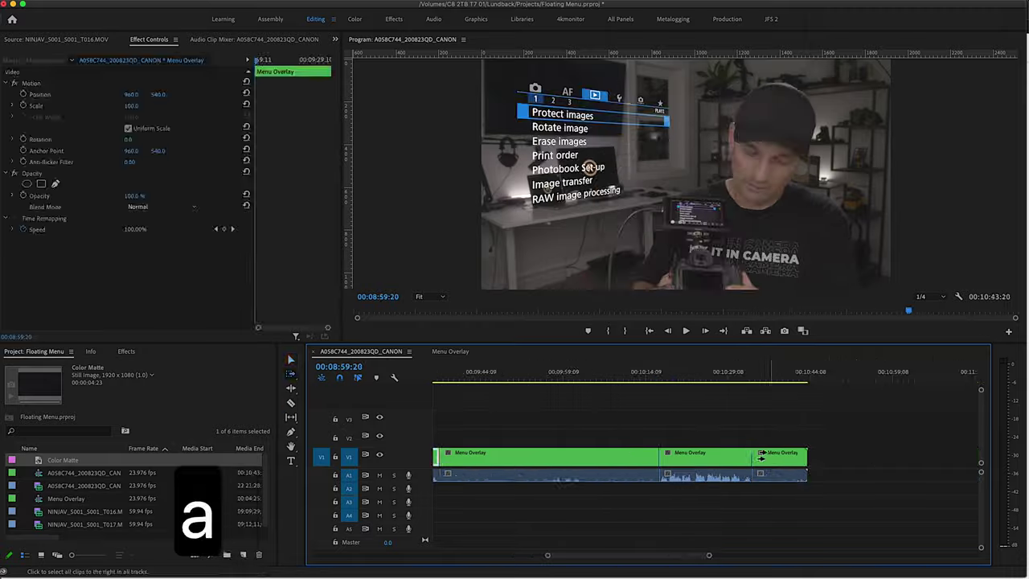